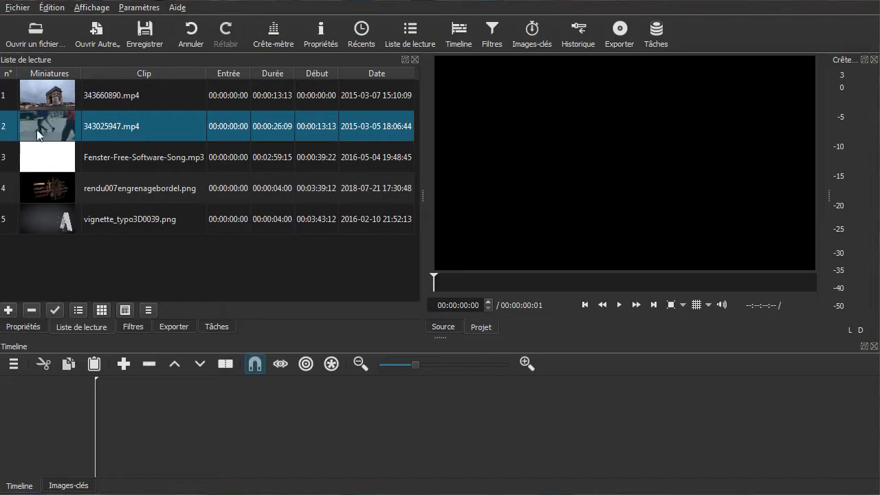
Step: Place 343660890.mp4 at the start of track V1 and 343025947.mp4 after it at about 26 seconds, leaving a gap
left_click_drag(41, 103, 136, 411)
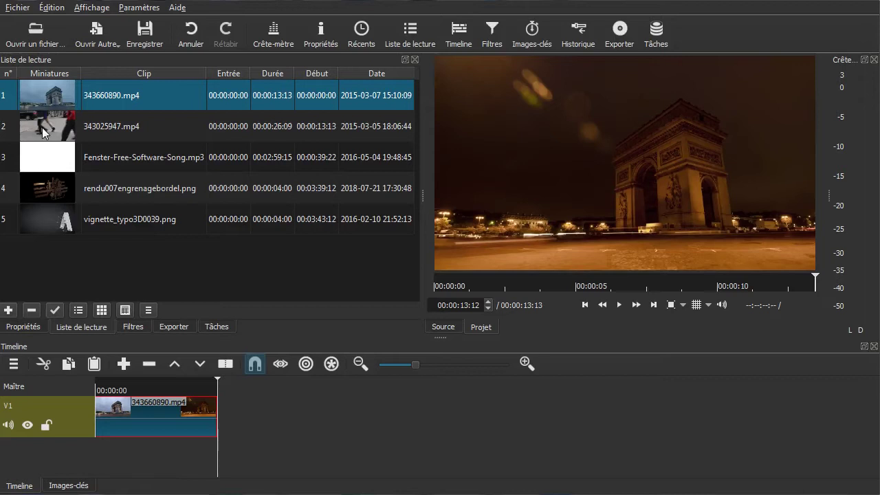
left_click_drag(42, 127, 332, 414)
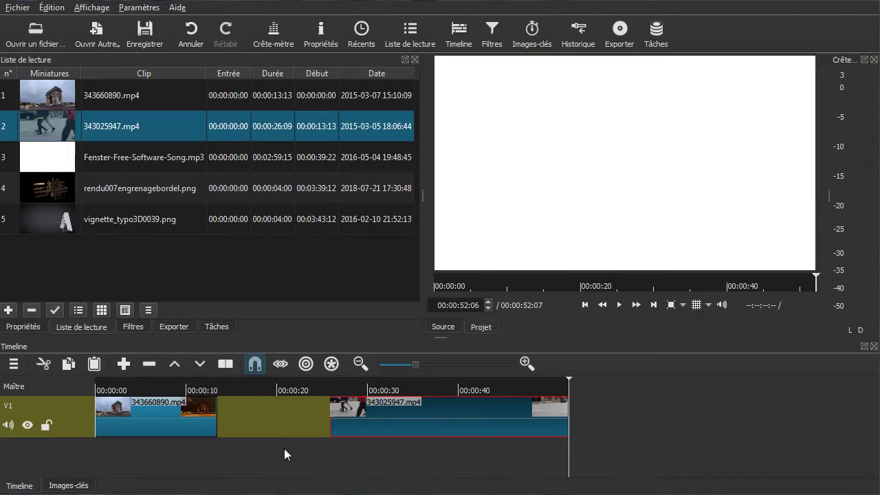
left_click(245, 455)
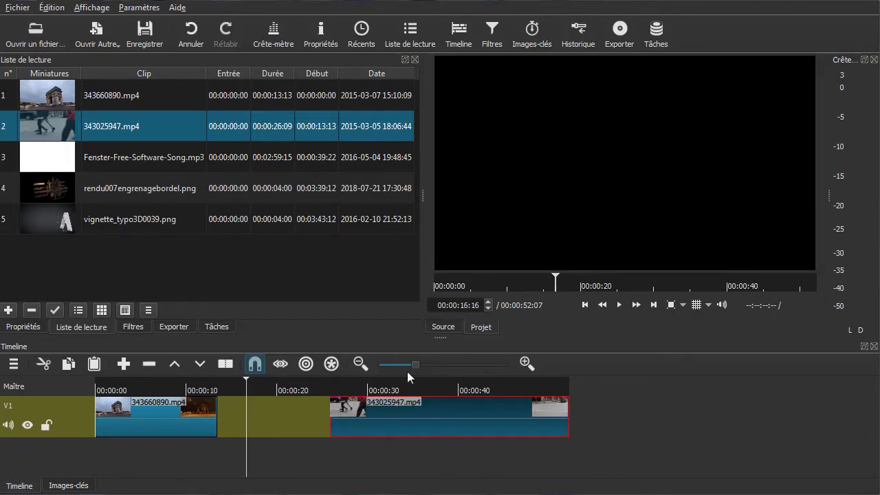
Step: Move the 343025947.mp4 clip closer to the first clip, starting at about 17 seconds with a smaller gap
left_click(432, 367)
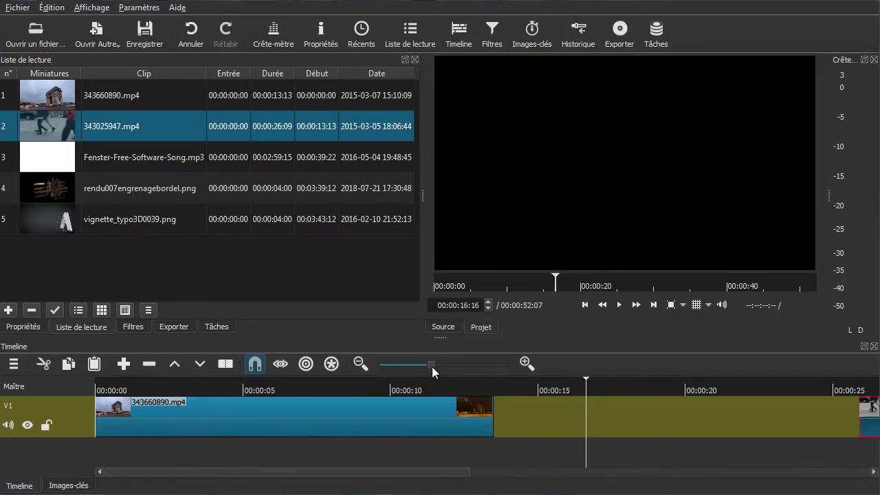
left_click(360, 365)
left_click(360, 364)
left_click(359, 364)
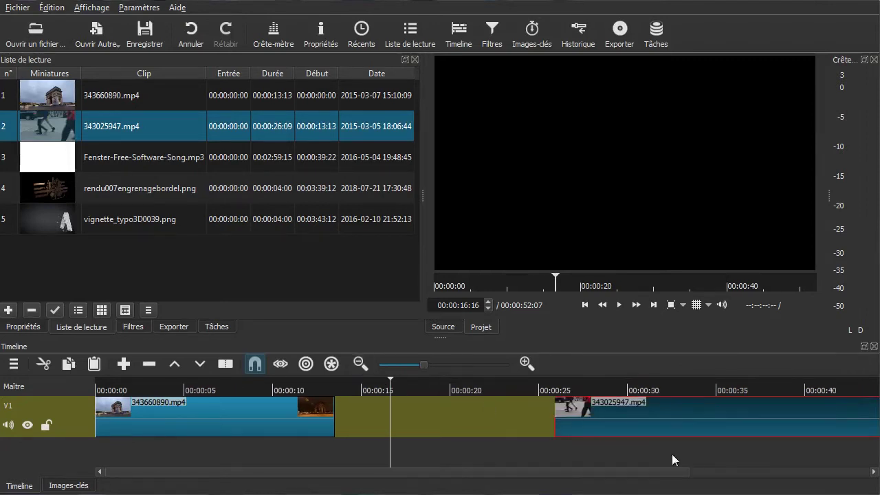
left_click_drag(668, 417, 507, 421)
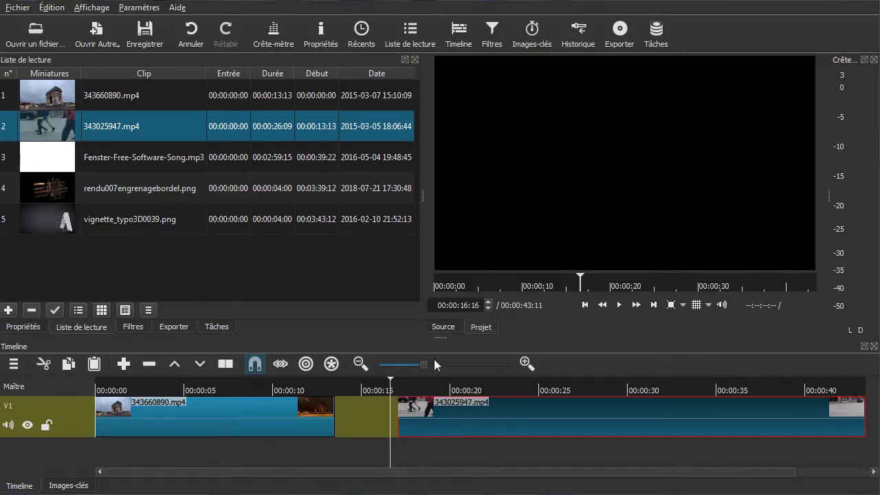
Step: Play parts of the timeline from the first clip and across the gap into the second clip
right_click(83, 422)
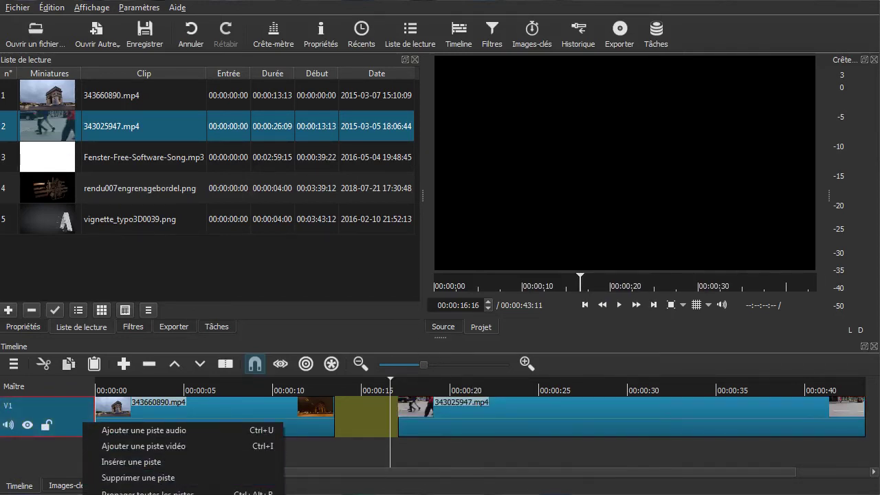
left_click(321, 459)
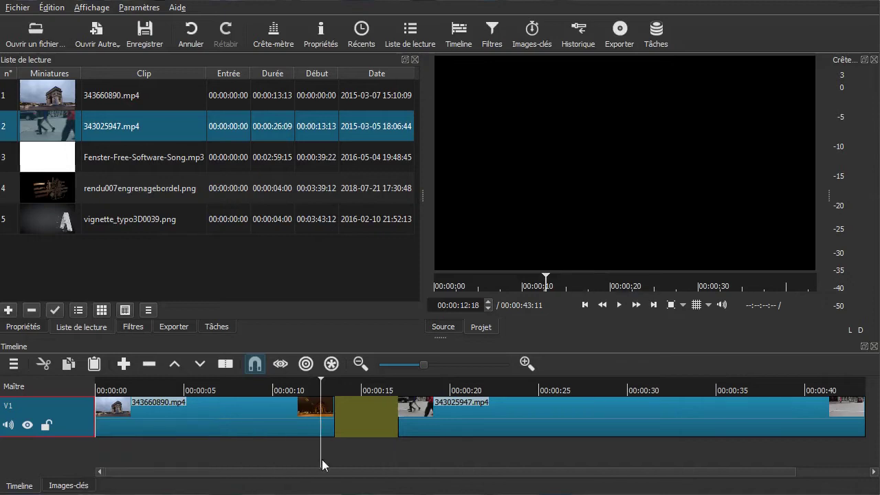
left_click(358, 454)
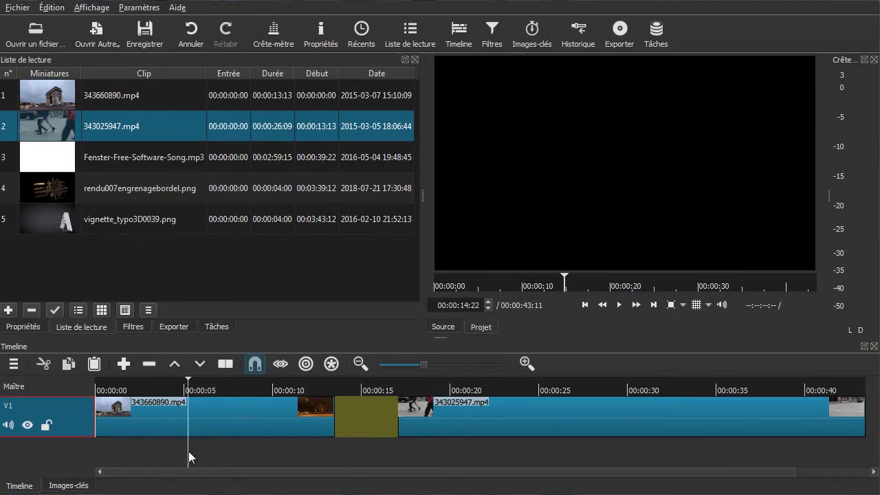
left_click(188, 451)
left_click(105, 449)
key("space")
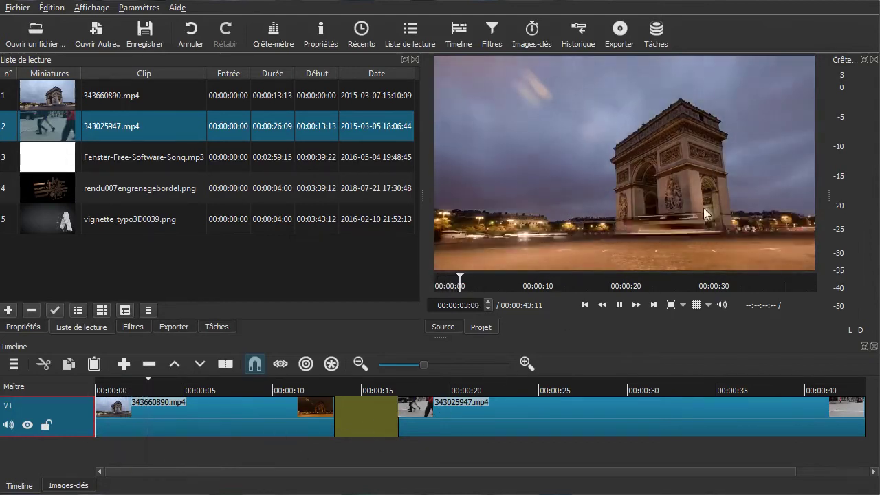
left_click(416, 447)
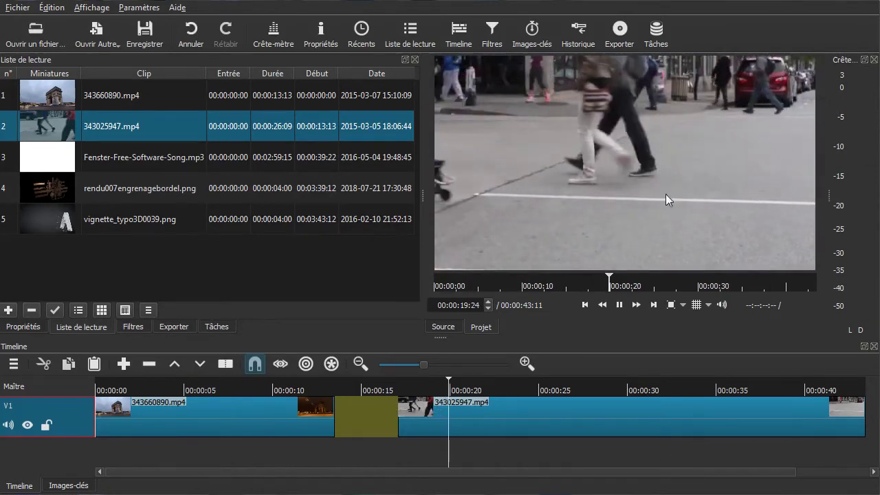
key("space")
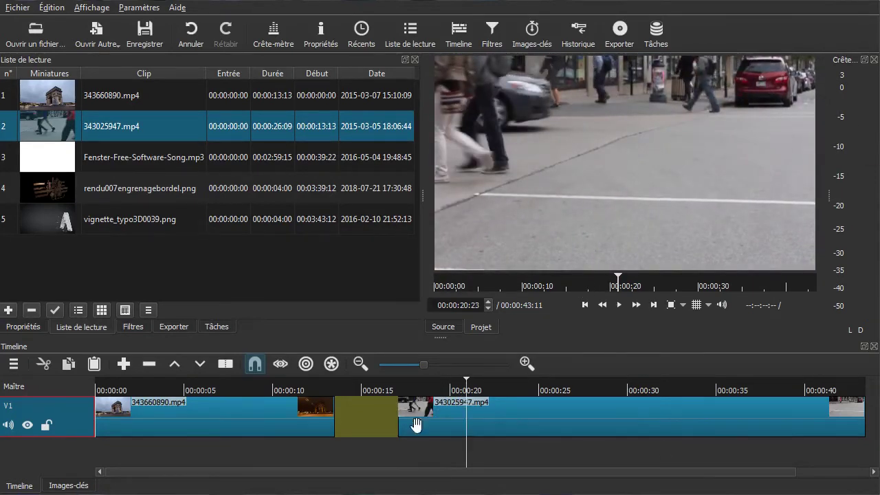
Step: Overlap the start of 343025947.mp4 with the end of 343660890.mp4 by about 2 seconds to create a transition
left_click(371, 454)
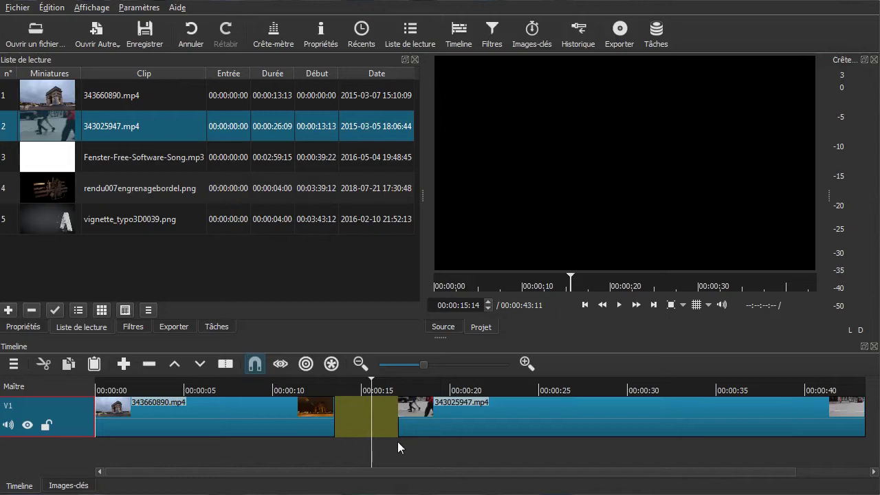
left_click_drag(451, 417, 257, 423)
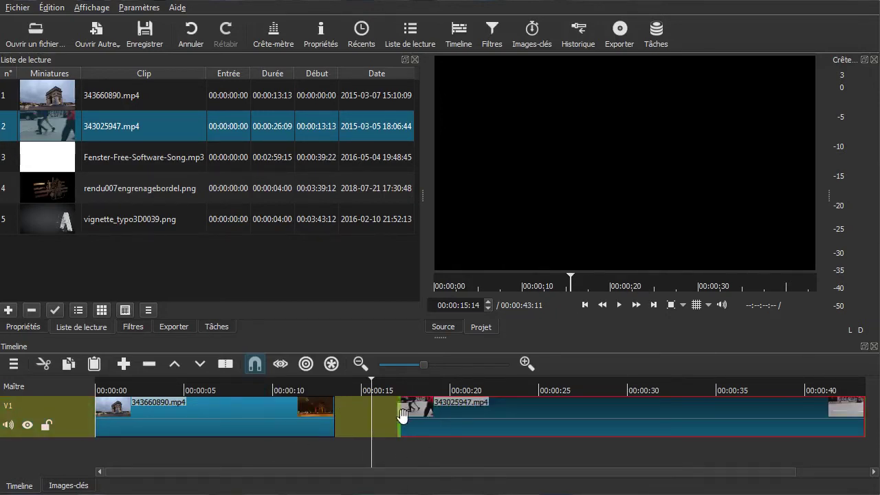
left_click_drag(404, 452, 278, 452)
left_click_drag(477, 420, 423, 416)
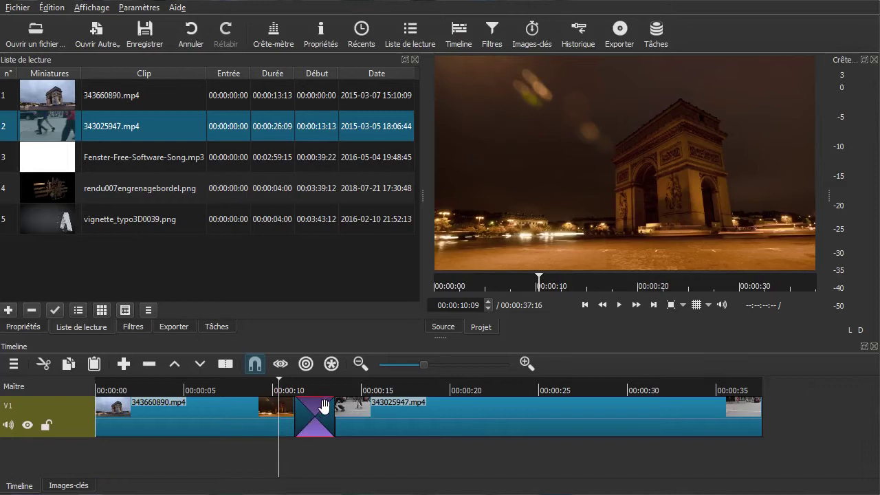
Step: Play the timeline from about 9 seconds through the new transition into the second clip
left_click(261, 446)
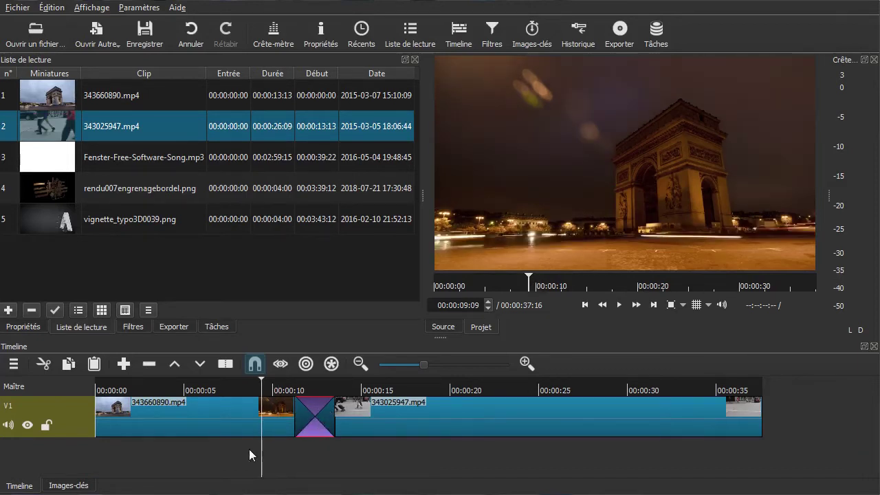
key("space")
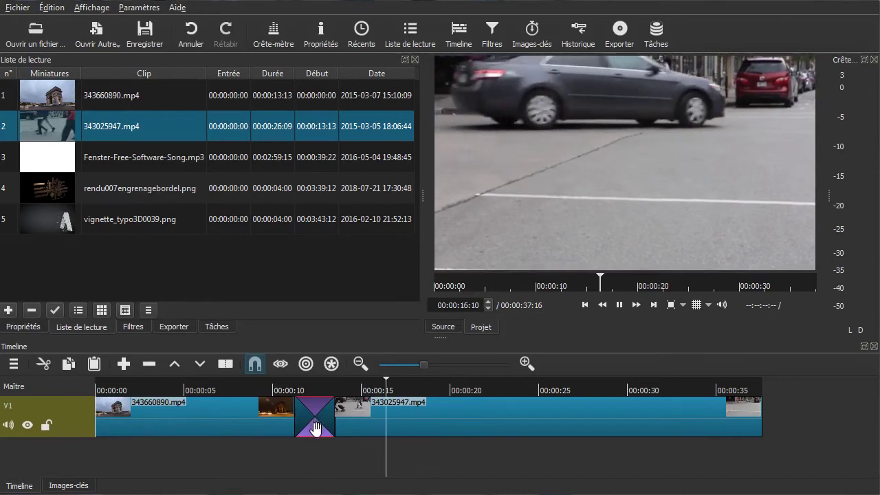
key("space")
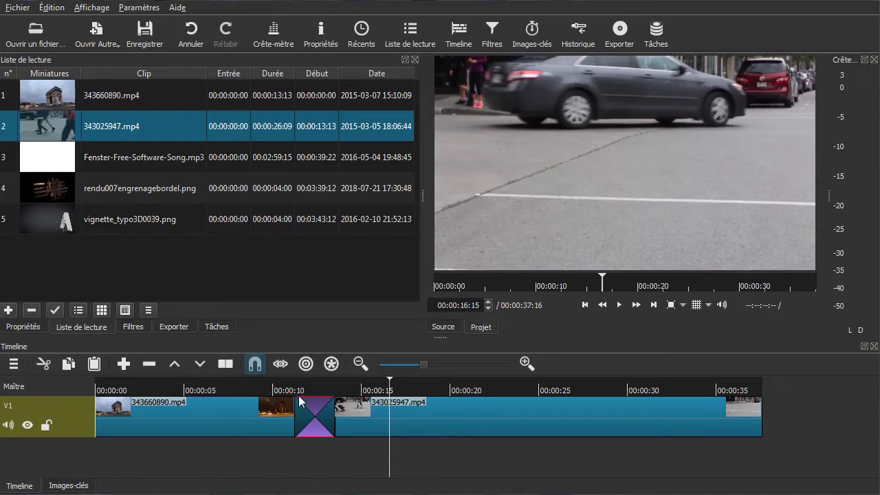
Step: Select the transition between the two clips and display its properties
left_click(454, 407)
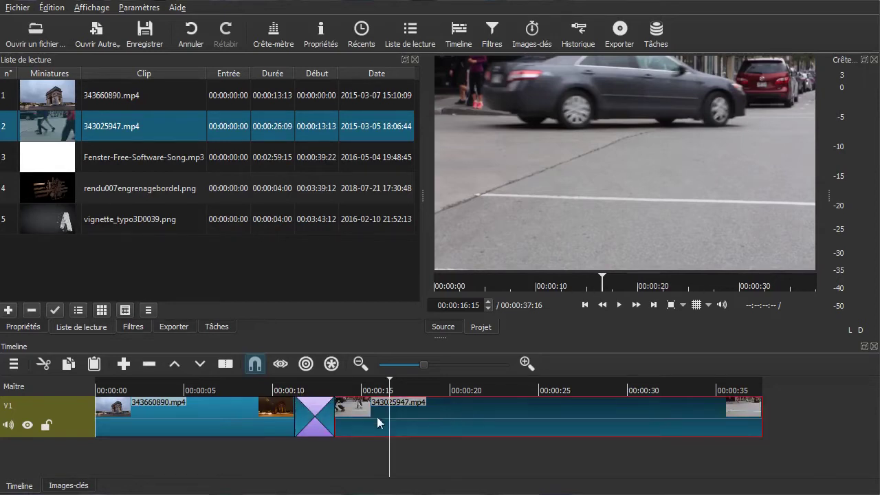
left_click(202, 427)
left_click(312, 423)
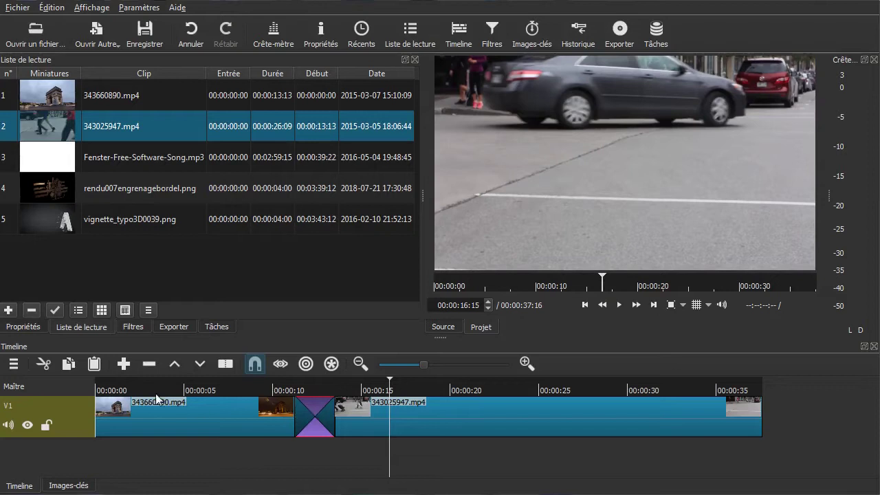
left_click(28, 327)
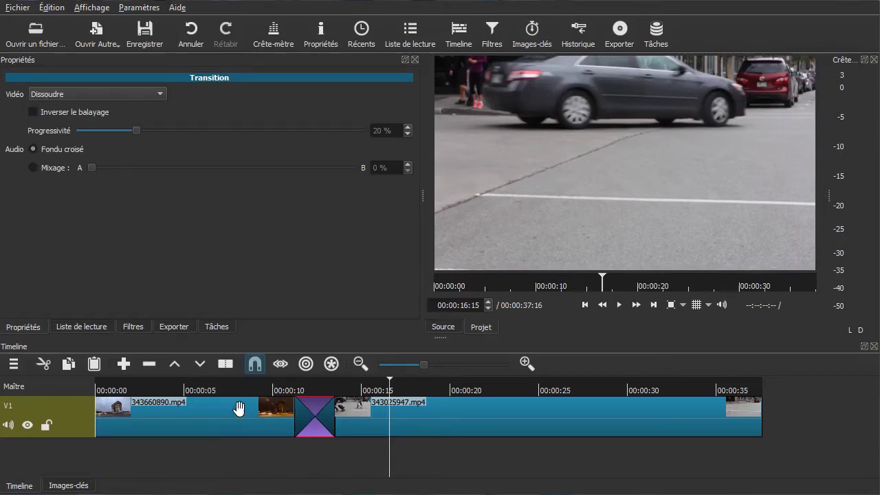
Step: Preview the transition with its Dissoudre video effect and Fondu croisé audio, and return the playhead just before it
left_click(282, 451)
key("space")
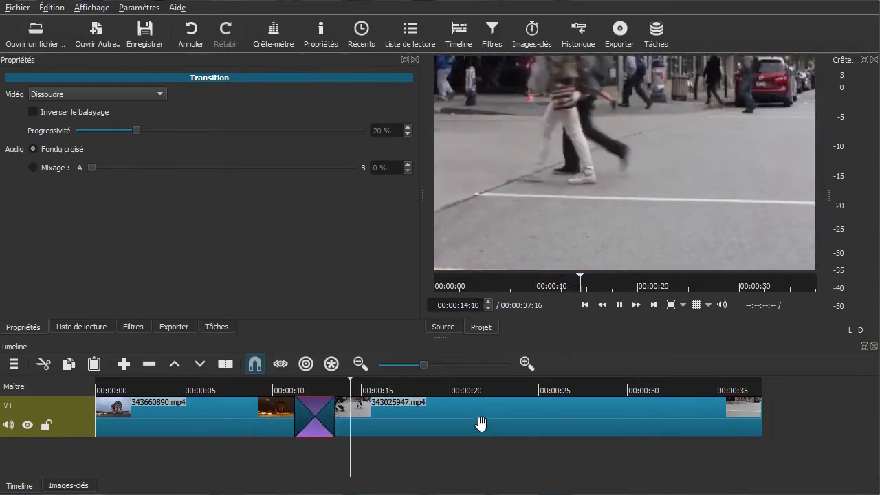
key("space")
left_click(281, 443)
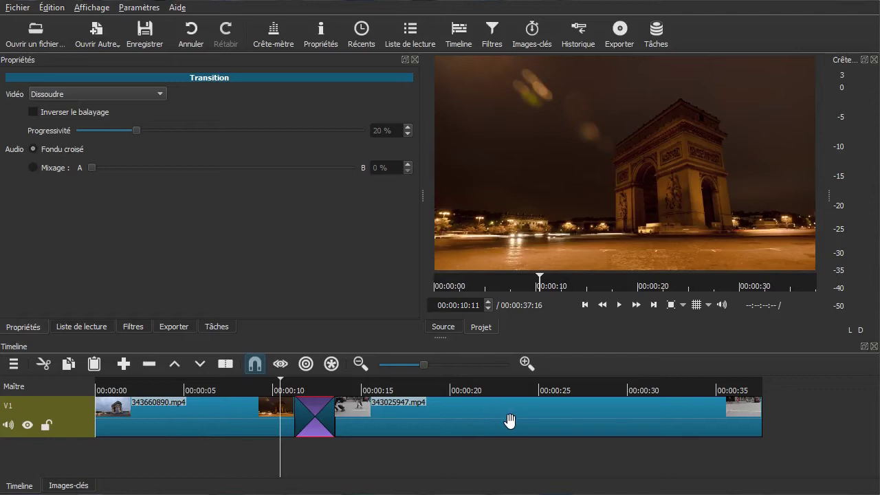
Step: Switch the transition's audio to Mixage at 0 % and preview the result
left_click(31, 169)
left_click(251, 450)
key("space")
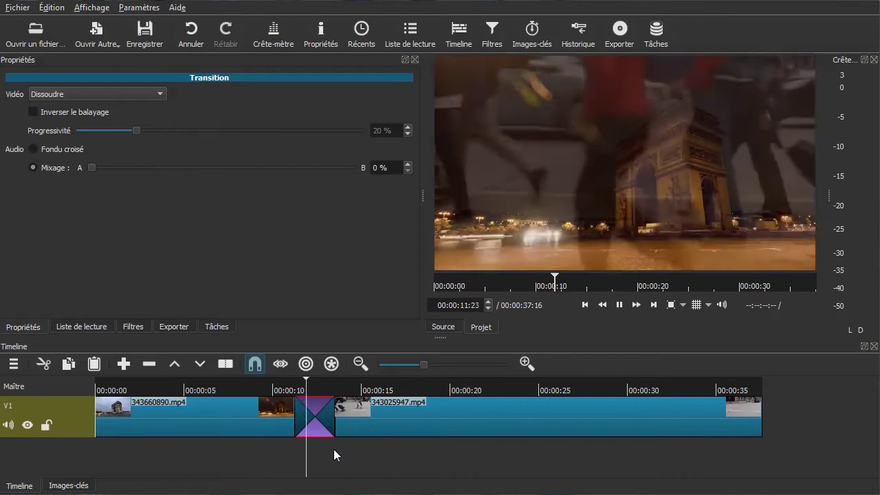
key("space")
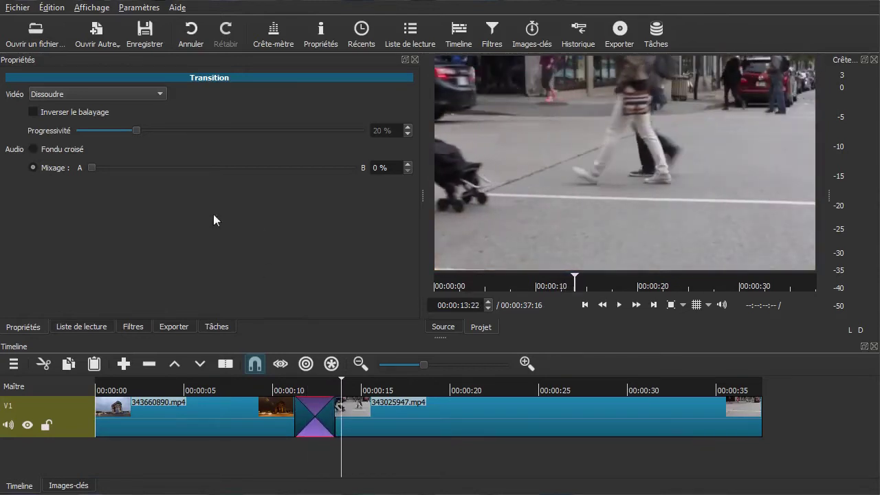
Step: Set the transition's audio mix to 93 % toward clip B and preview it
left_click_drag(88, 169, 338, 248)
left_click(276, 454)
key("space")
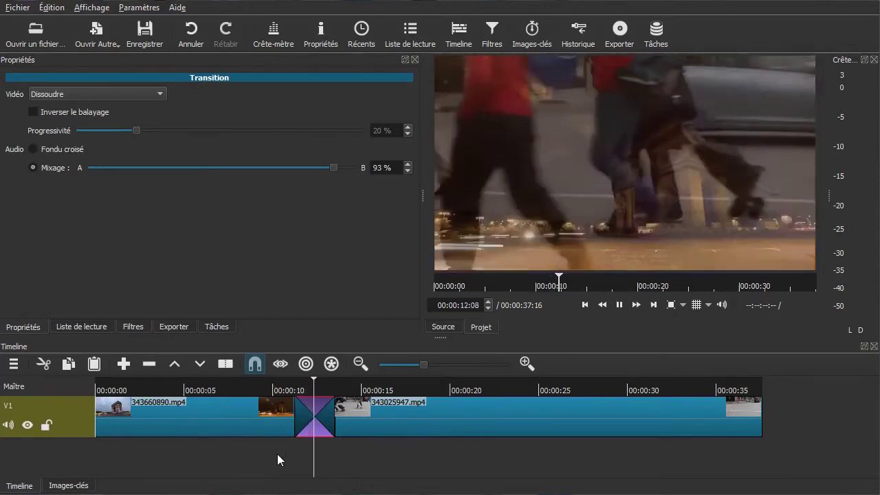
key("space")
Step: Reset the audio mix to 0 % and switch the transition's audio back to Fondu croisé
left_click_drag(329, 166, 103, 171)
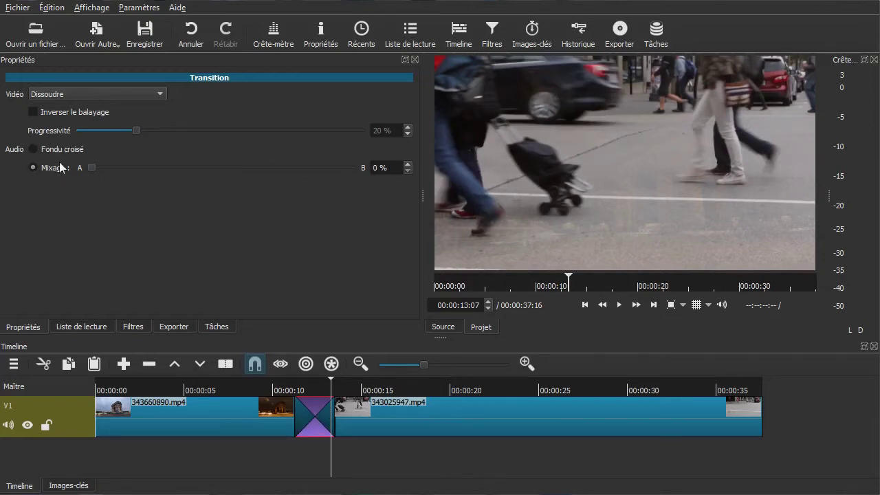
left_click(37, 148)
Step: Set the transition's video effect to Couper and preview it
left_click(79, 93)
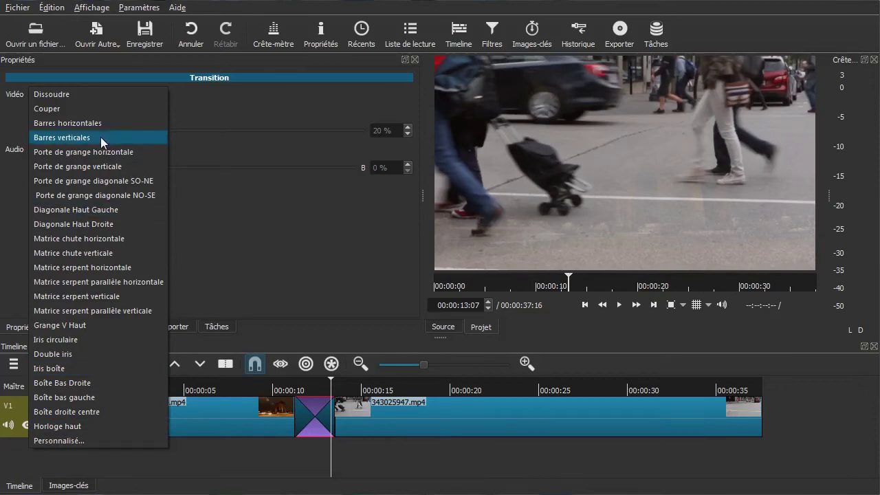
left_click(92, 109)
left_click(275, 452)
key("space")
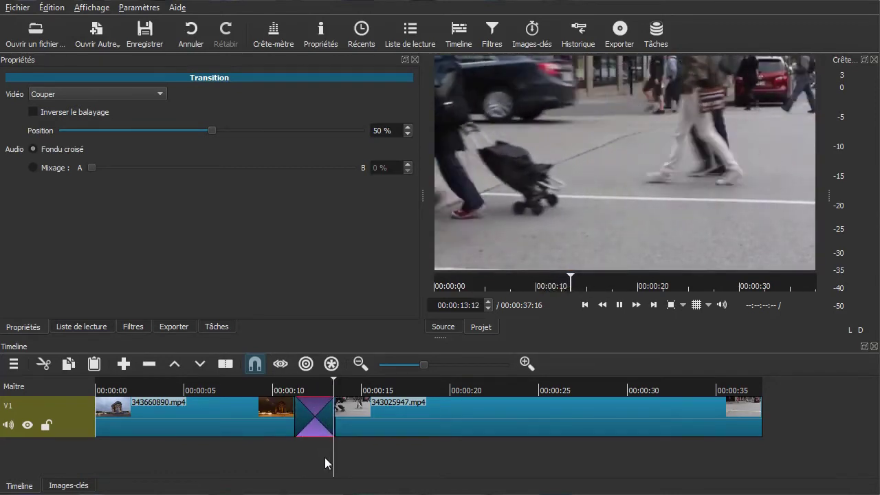
key("space")
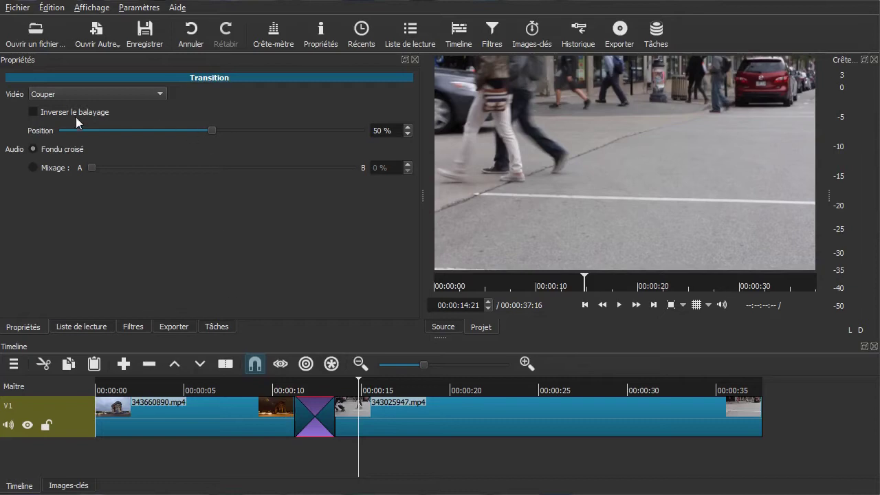
Step: Change the transition's video effect to Barres horizontales and preview it
left_click(94, 92)
left_click(93, 109)
left_click(268, 451)
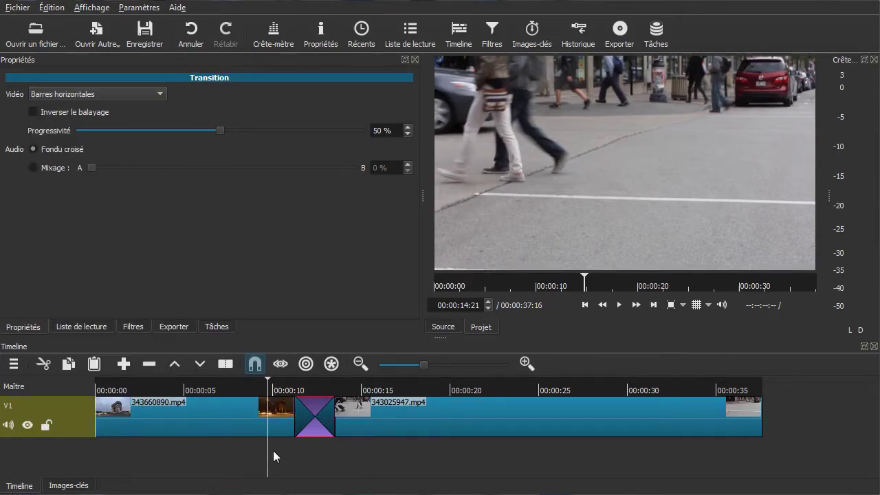
key("space")
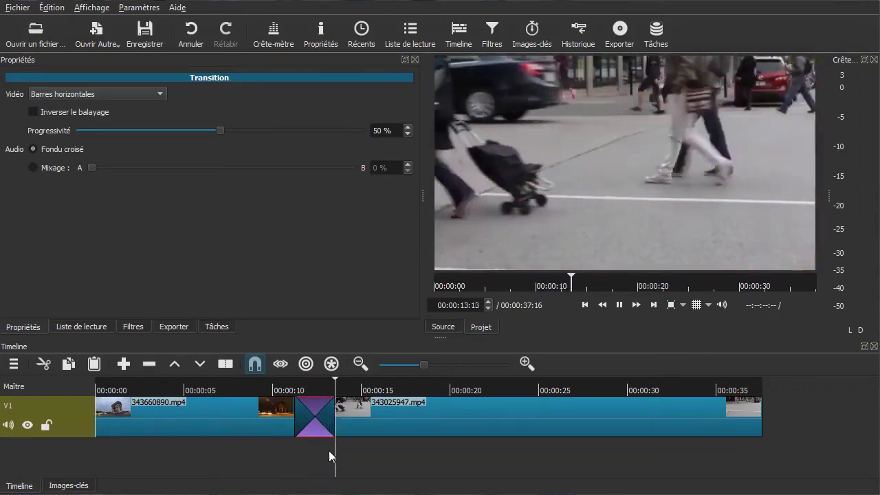
key("space")
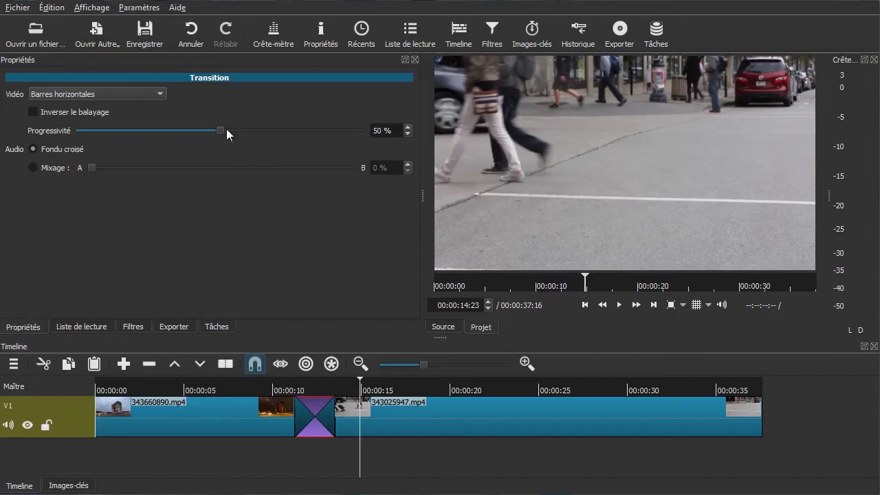
Step: Change the transition's video effect to Barres verticales and preview it
left_click(115, 90)
left_click(97, 108)
left_click(275, 444)
key("space")
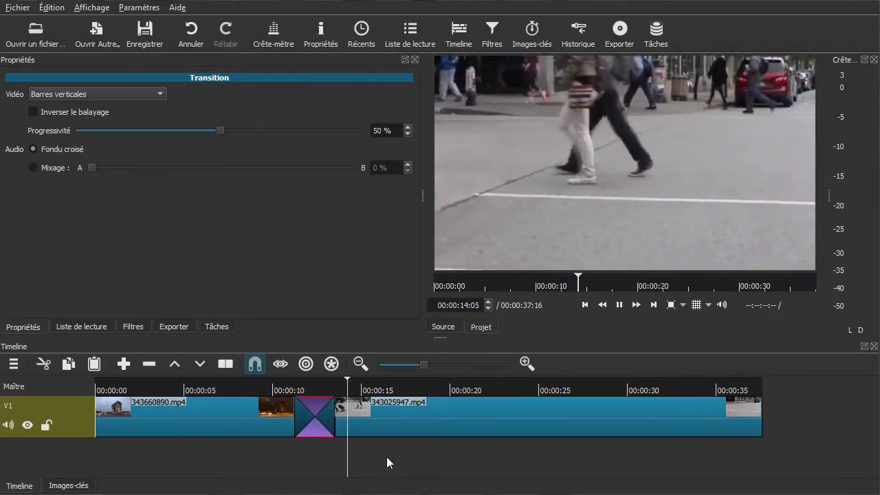
key("space")
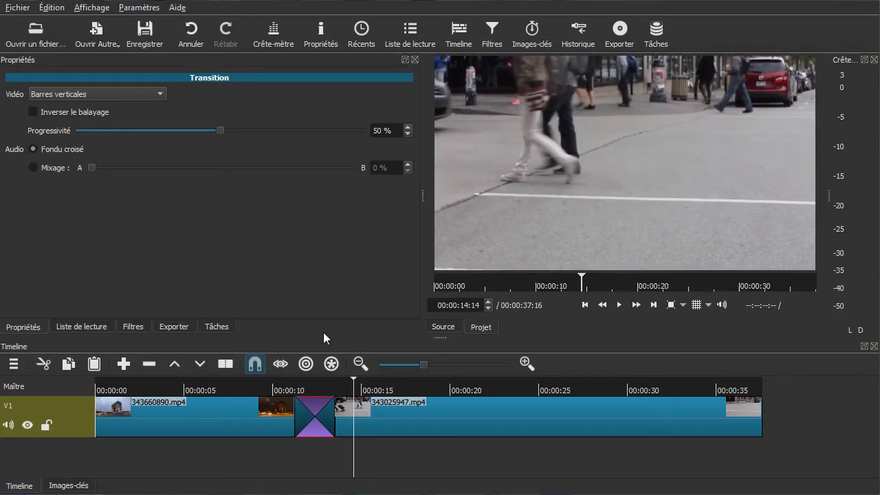
Step: Change the transition's video effect to Porte de grange horizontale and preview it from just before the overlap
left_click(92, 94)
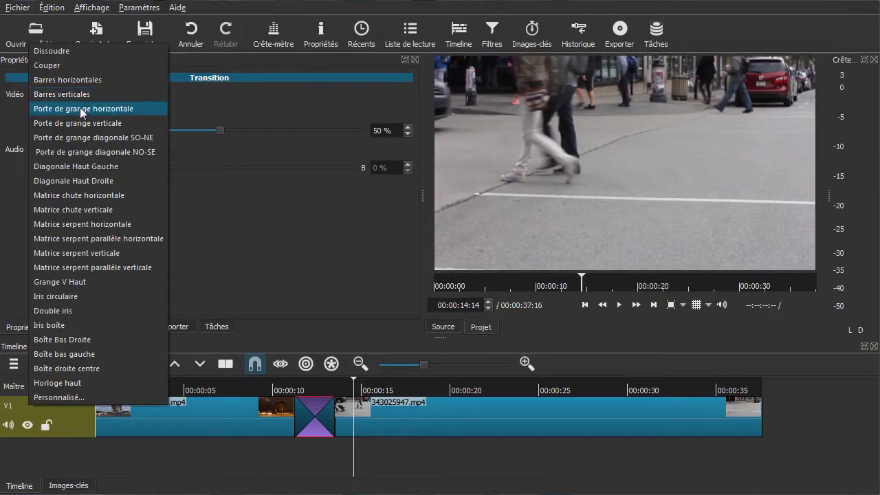
left_click(80, 109)
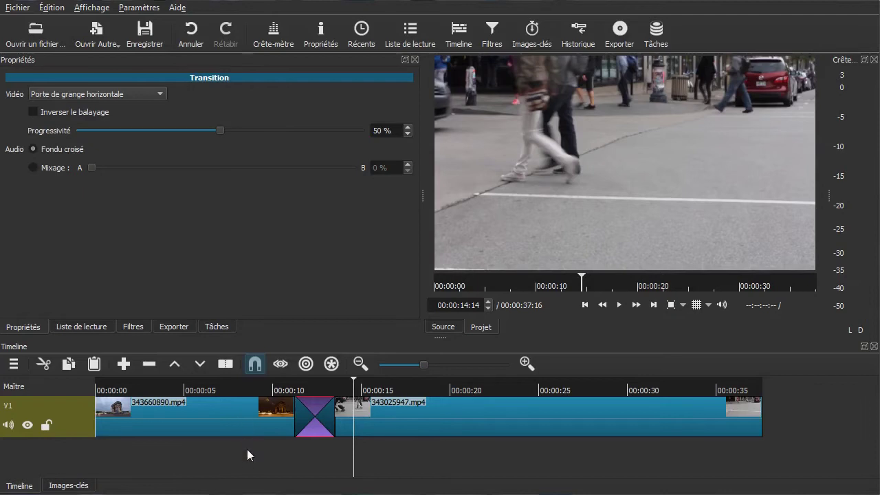
left_click(275, 456)
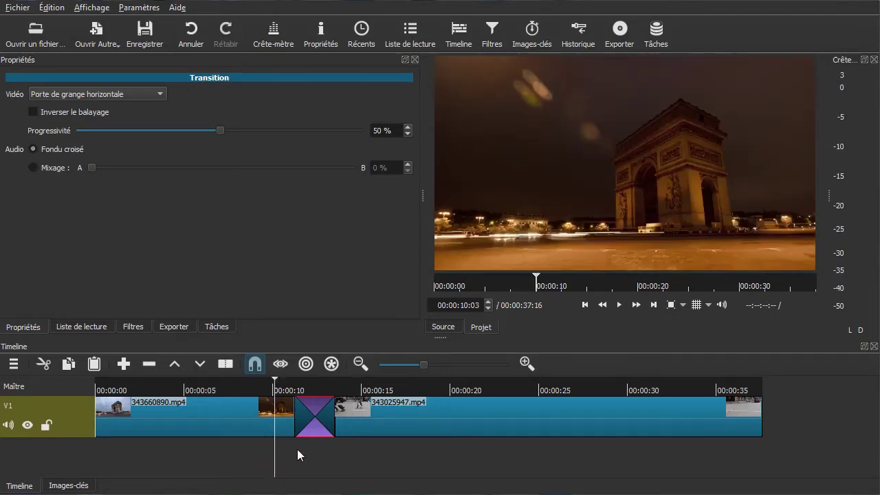
key("space")
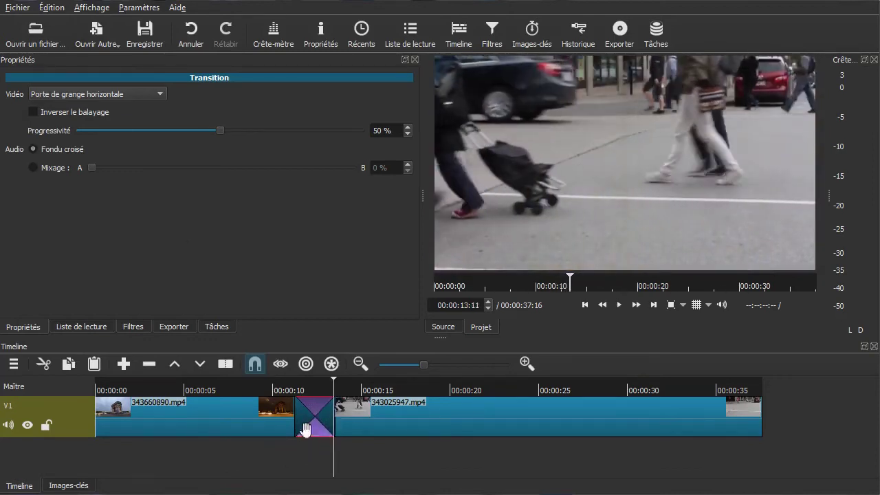
key("space")
Step: Change the transition's video effect to Porte de grange diagonale SO-NE and preview it
left_click(137, 93)
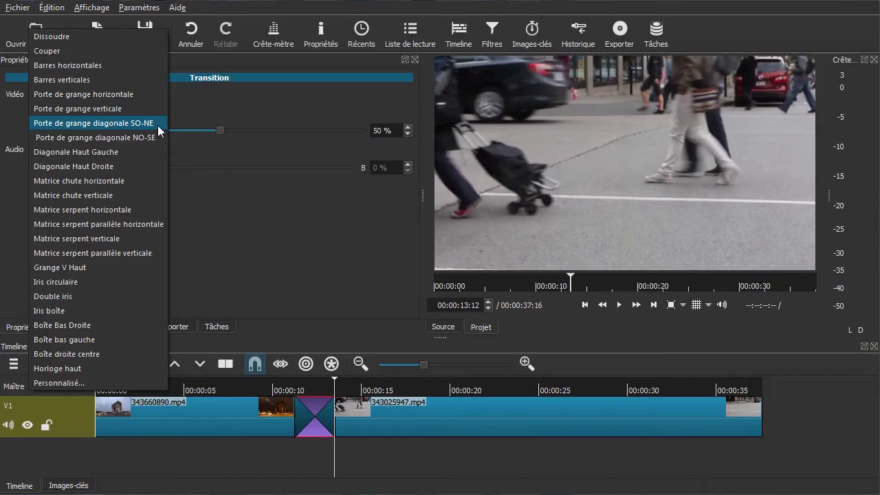
left_click(157, 125)
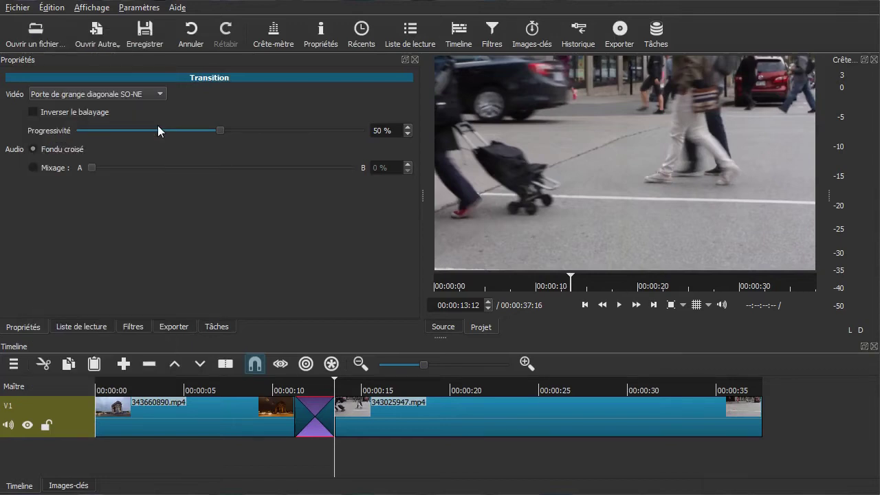
left_click(274, 445)
key("space")
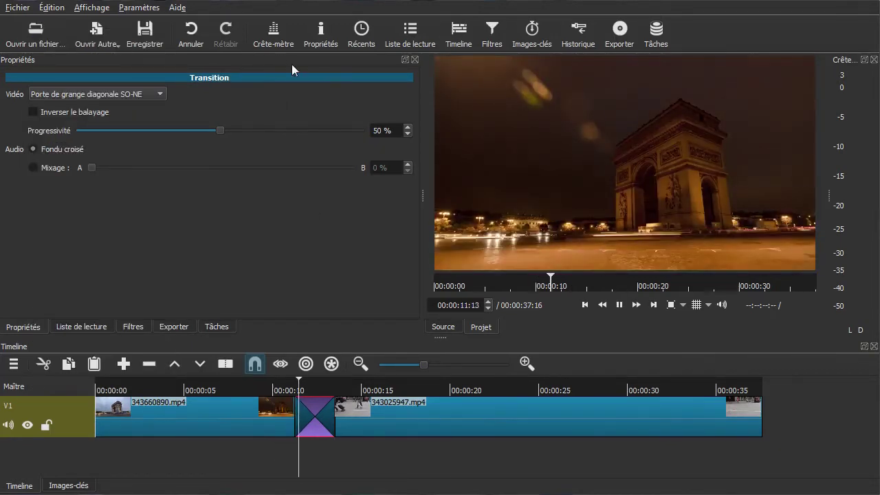
key("space")
Step: Change the transition's video effect to Matrice chute horizontale and preview it
left_click(158, 94)
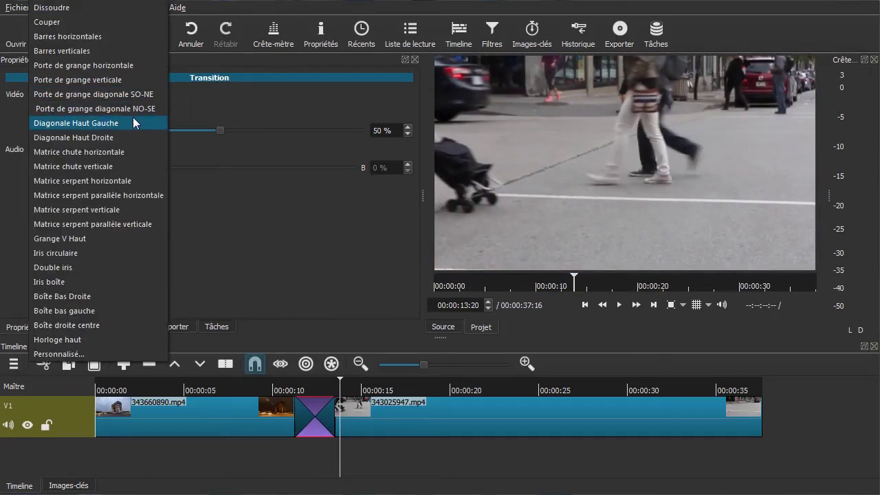
left_click(87, 151)
left_click(282, 451)
key("space")
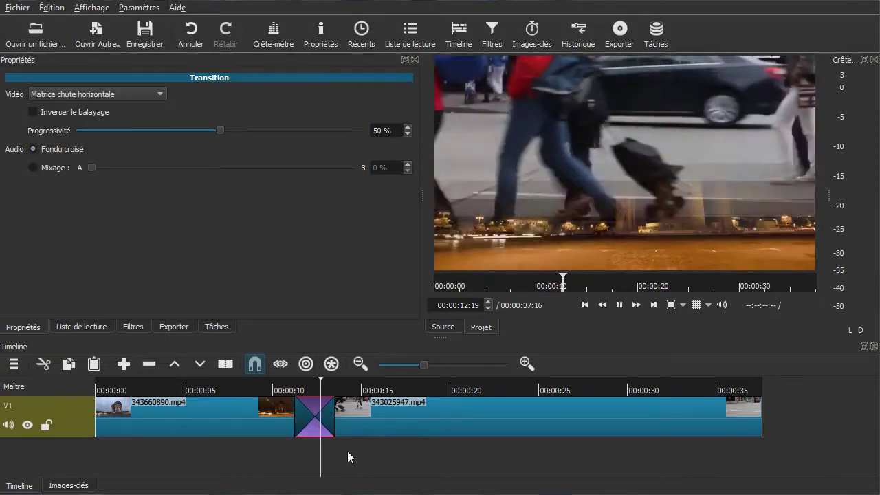
key("space")
Step: Change the transition's video effect to Matrice serpent parallèle horizontale and preview it
left_click(134, 95)
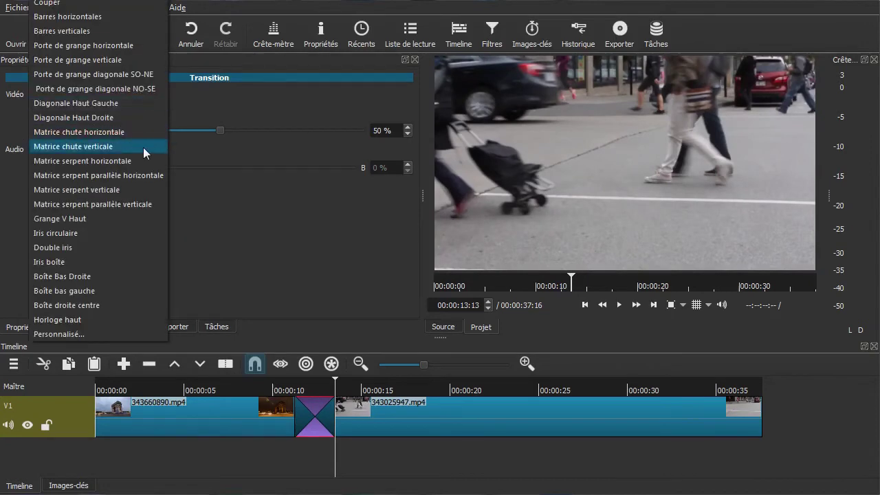
left_click(121, 177)
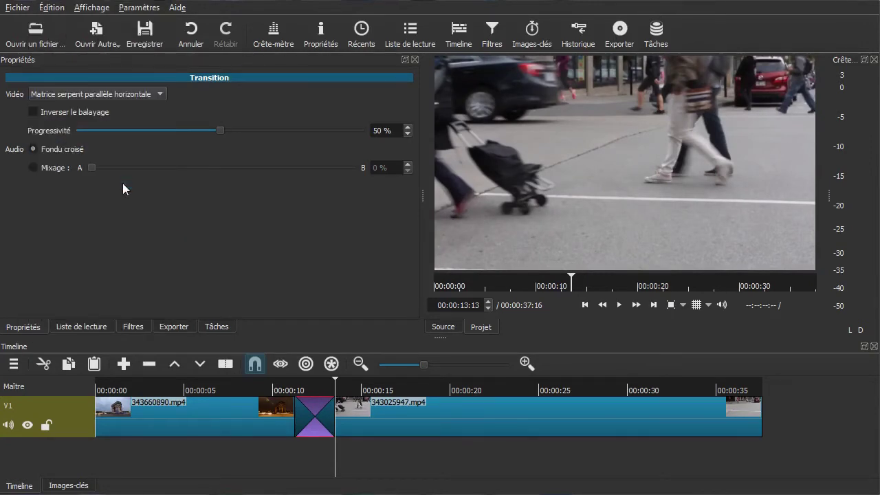
left_click(279, 452)
key("space")
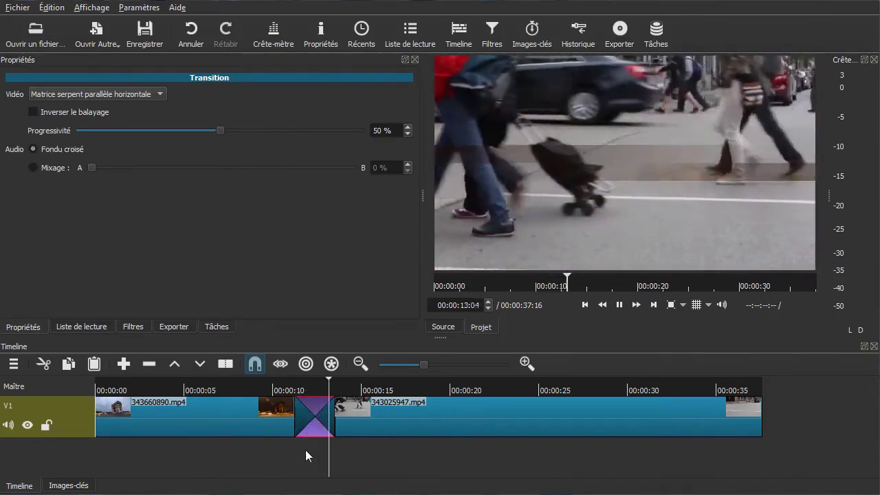
key("space")
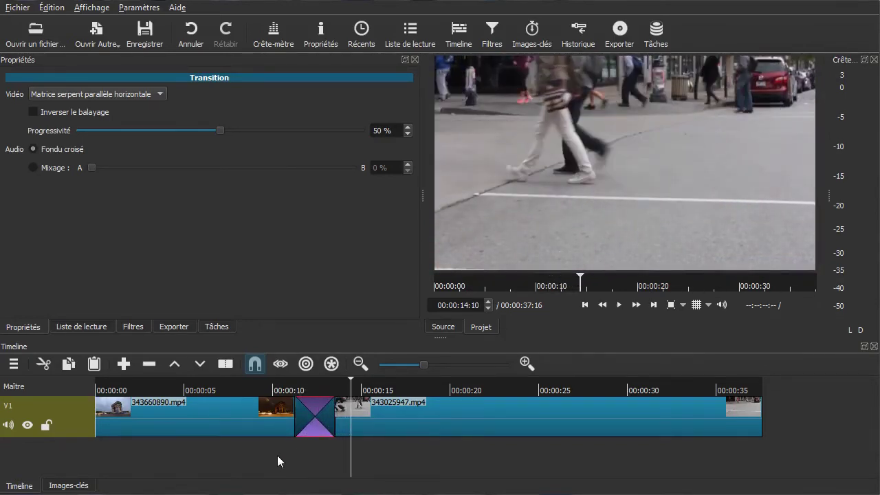
Step: Change the transition's video effect to Iris circulaire and preview it from just before the overlap
left_click(277, 455)
left_click(152, 95)
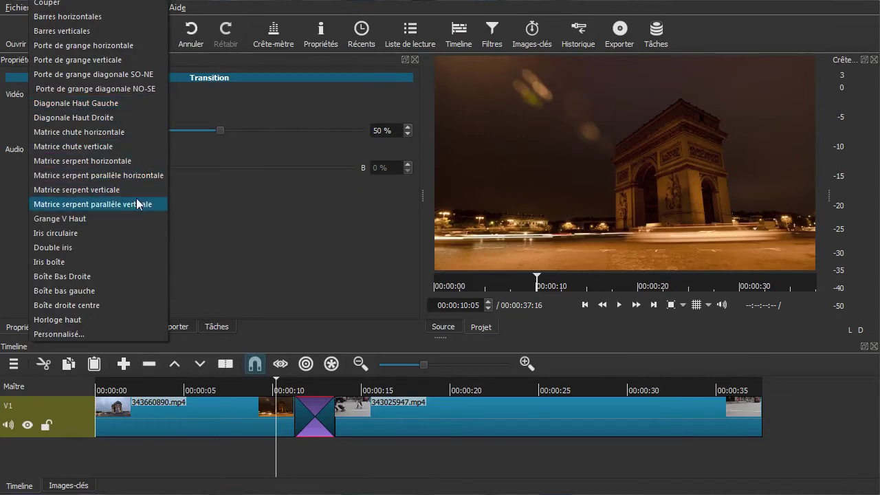
left_click(114, 233)
key("space")
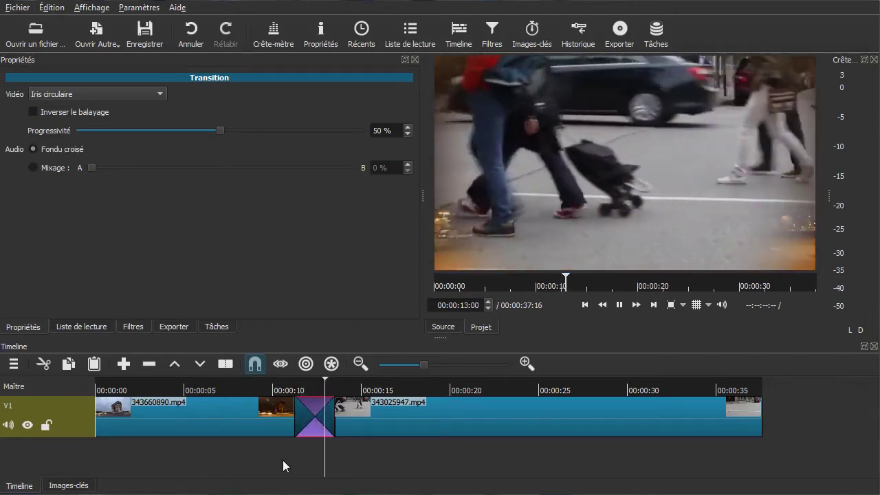
key("space")
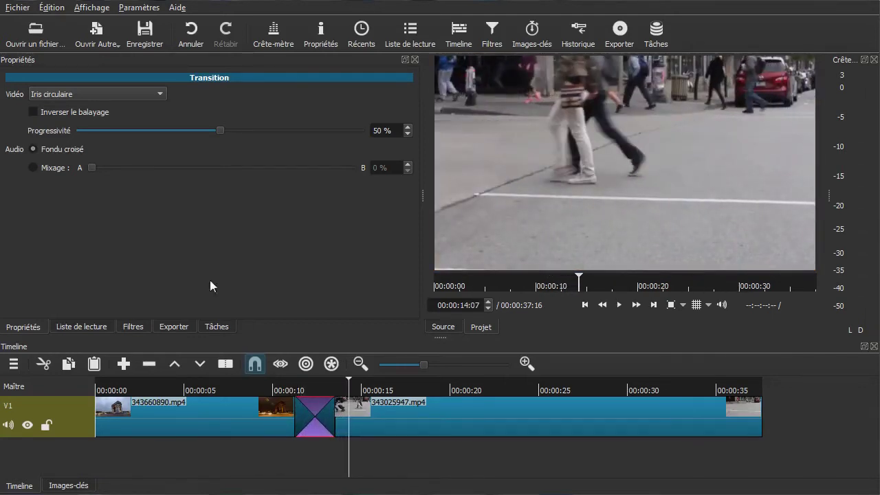
Step: Change the transition's video effect to Boîte bas gauche and preview it
left_click(150, 98)
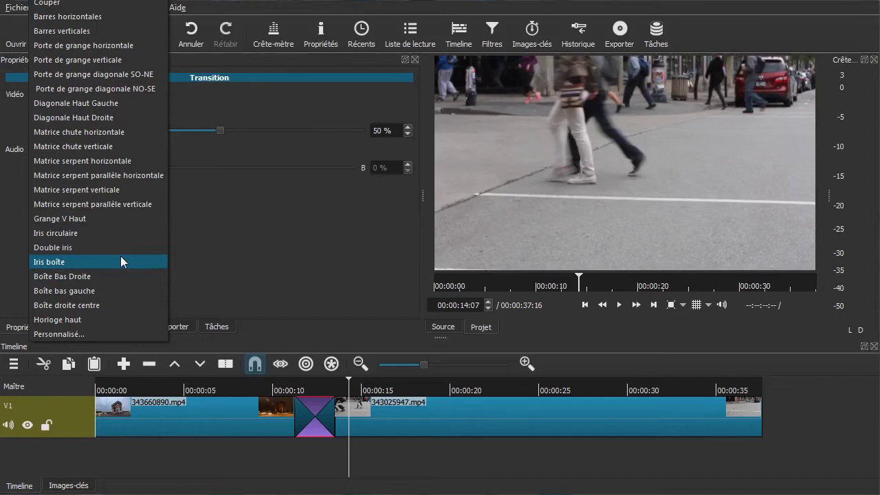
left_click(89, 292)
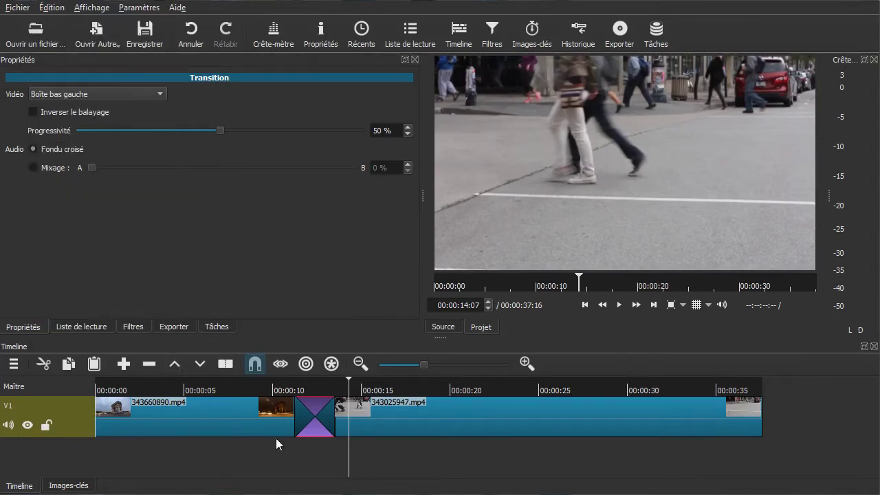
left_click(280, 444)
key("space")
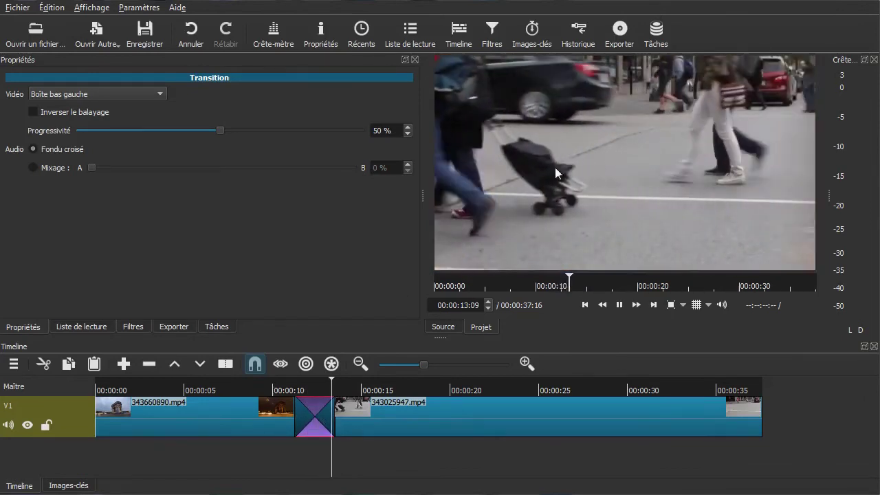
key("space")
left_click(122, 92)
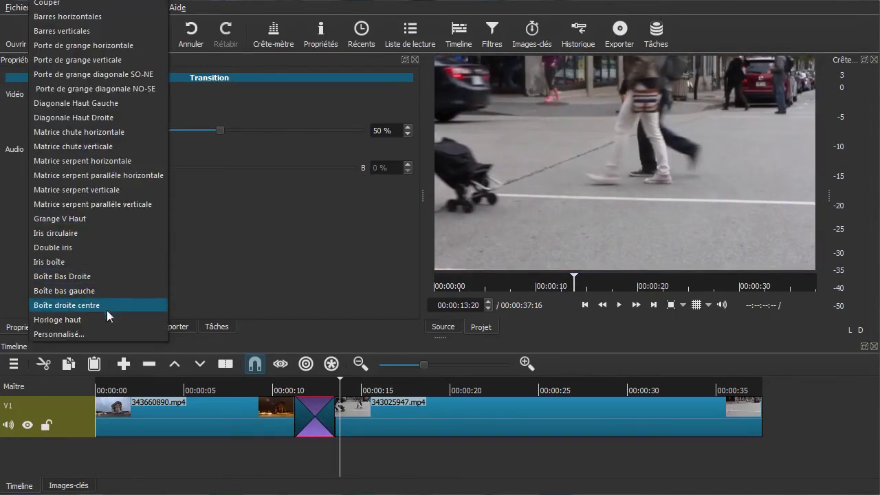
left_click(124, 296)
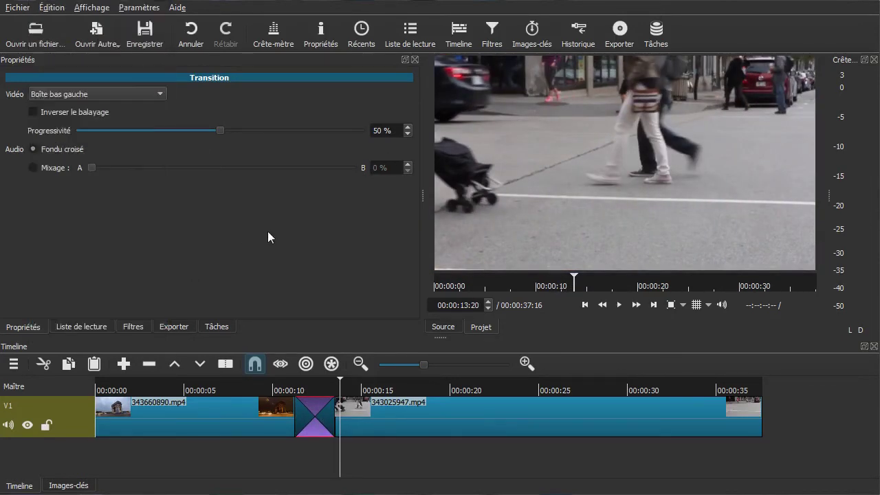
left_click(274, 446)
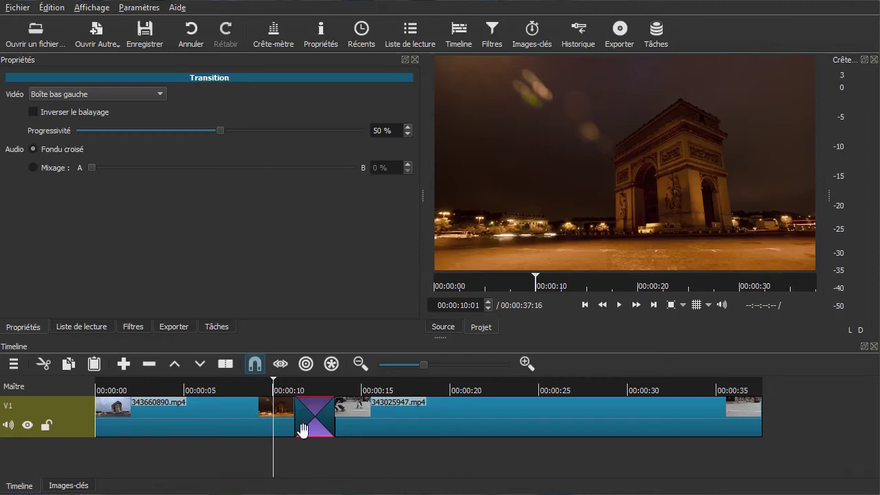
Step: Remove the transition between the clips, restoring the full 343660890.mp4 and leaving a gap of about 2 seconds before 343025947.mp4
left_click_drag(440, 420, 524, 421)
left_click_drag(318, 415, 351, 424)
left_click_drag(294, 423, 342, 418)
left_click(310, 453)
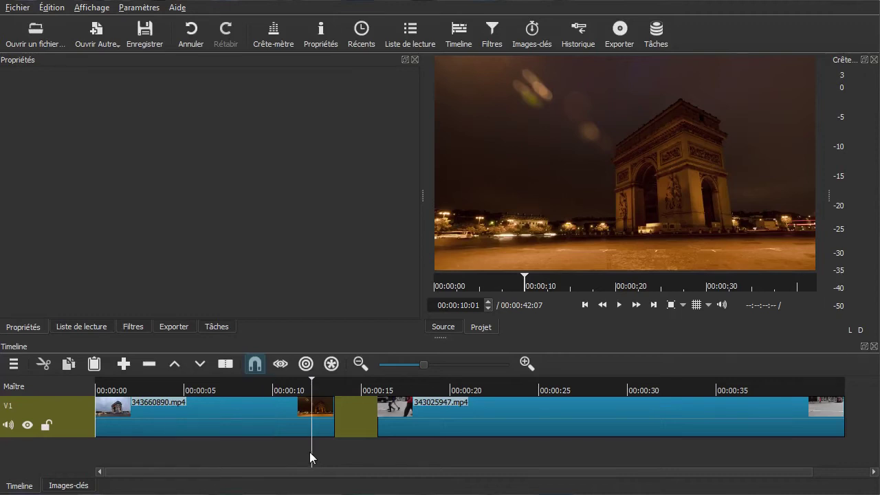
Step: Move 343025947.mp4 directly against the end of 343660890.mp4 and preview the cut between them
left_click(461, 424)
left_click_drag(461, 419, 425, 421)
key("space")
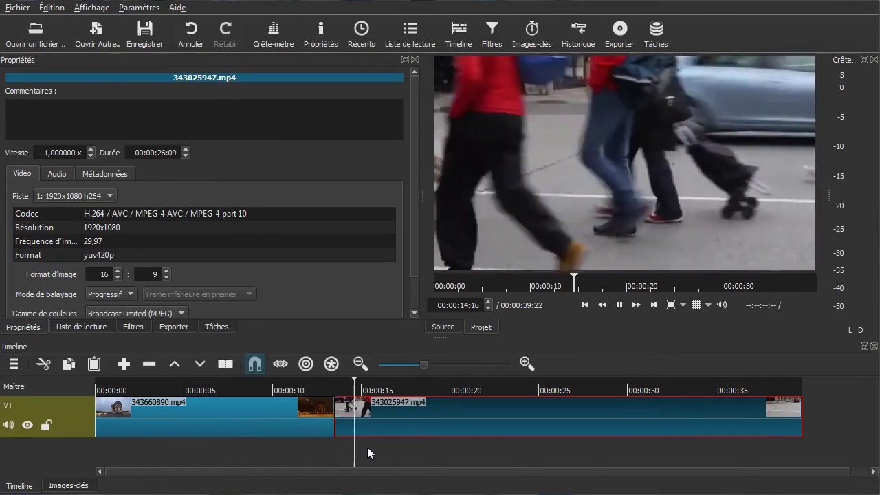
key("space")
Step: Show the playlist and replay the cut between the two clips on track V1
left_click(106, 328)
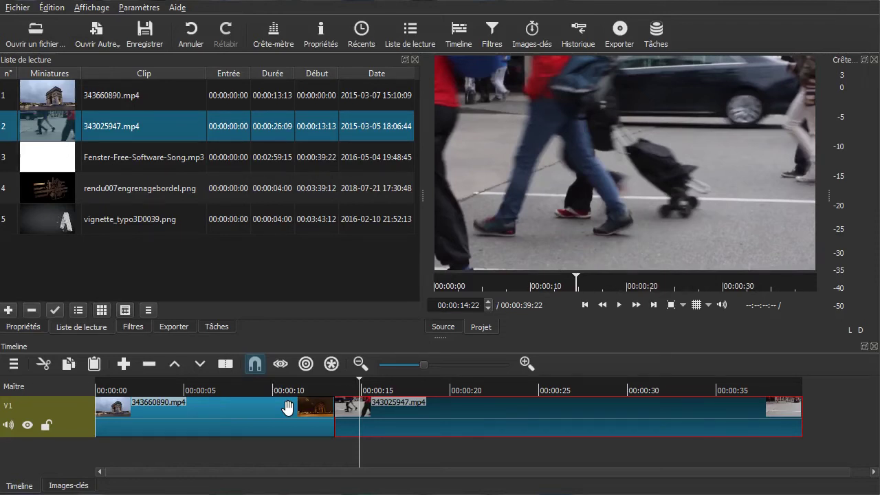
left_click(305, 453)
key("space")
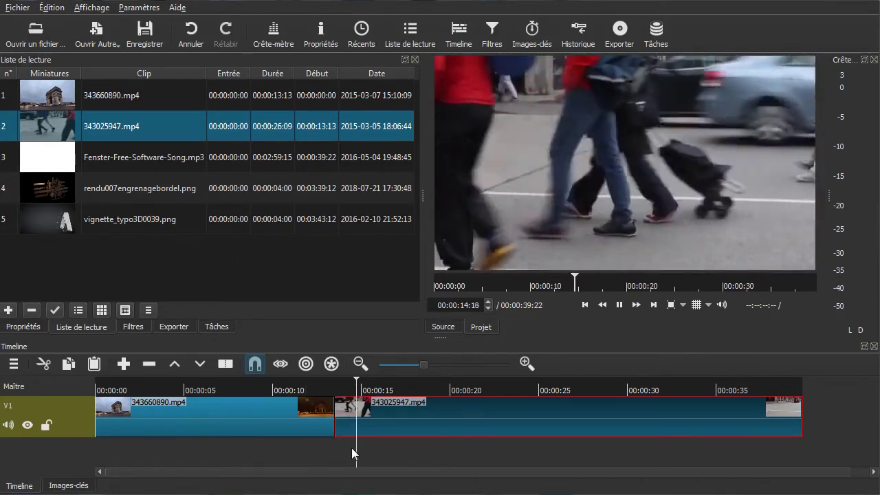
key("space")
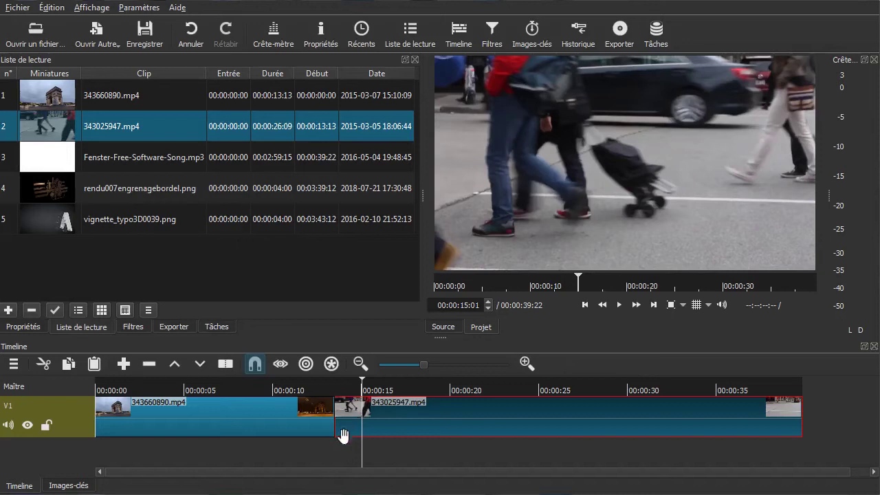
Step: Overlap 343025947.mp4 onto the end of 343660890.mp4 by about 20 frames to create a short transition, and preview it
left_click_drag(446, 411, 417, 412)
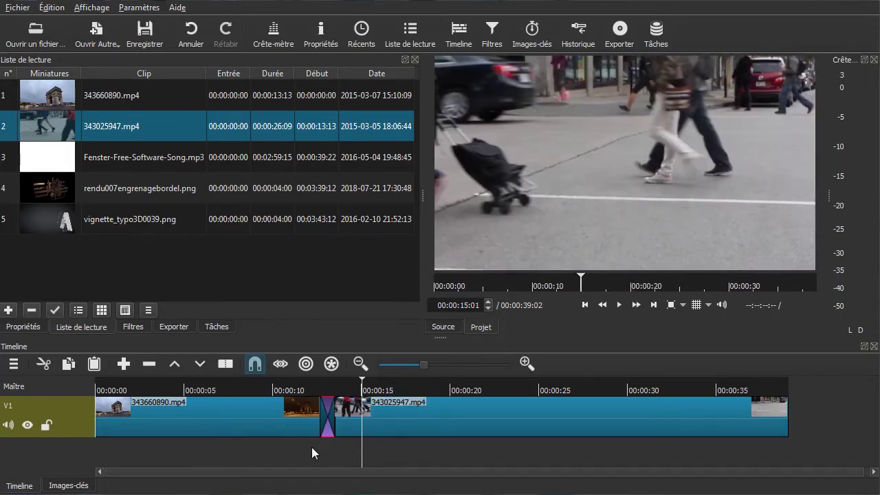
left_click(311, 447)
key("space")
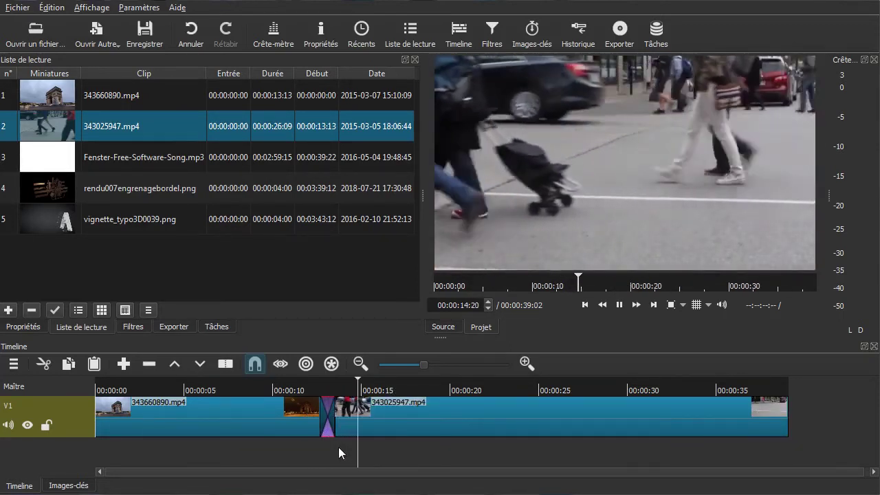
key("space")
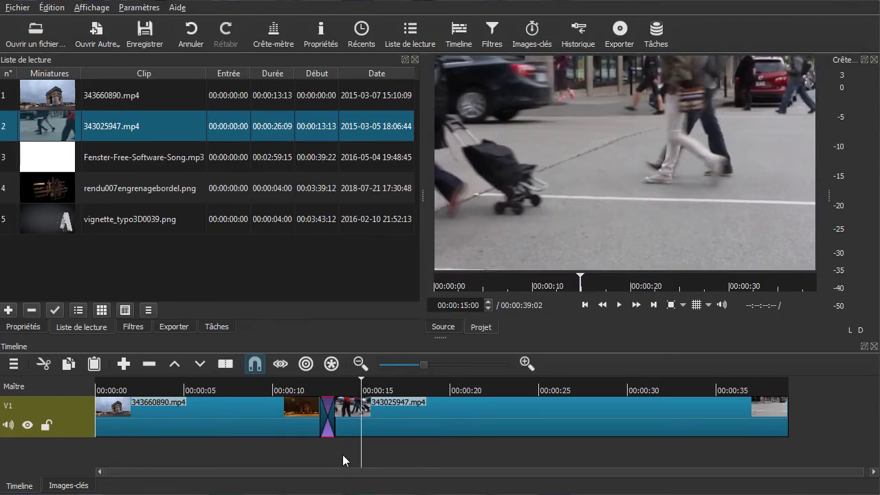
Step: Move 343025947.mp4 about 3 seconds clear of the first clip, delete the short transition and restore the first clip's full length
left_click_drag(401, 431, 361, 423)
left_click(327, 421)
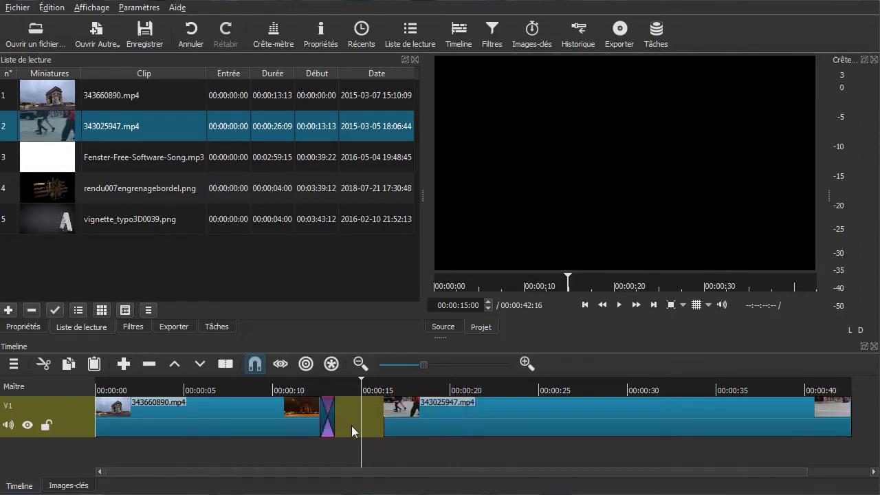
key("Delete")
mouse_move(318, 424)
left_mouse_down()
mouse_move(374, 418)
mouse_move(302, 421)
left_mouse_up()
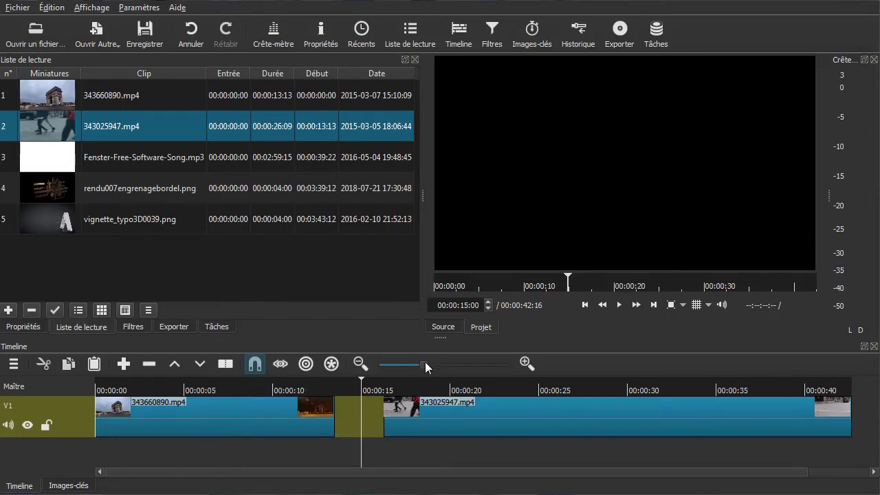
Step: Enlarge the timeline area and add a second video track above V1
left_click_drag(440, 338, 440, 283)
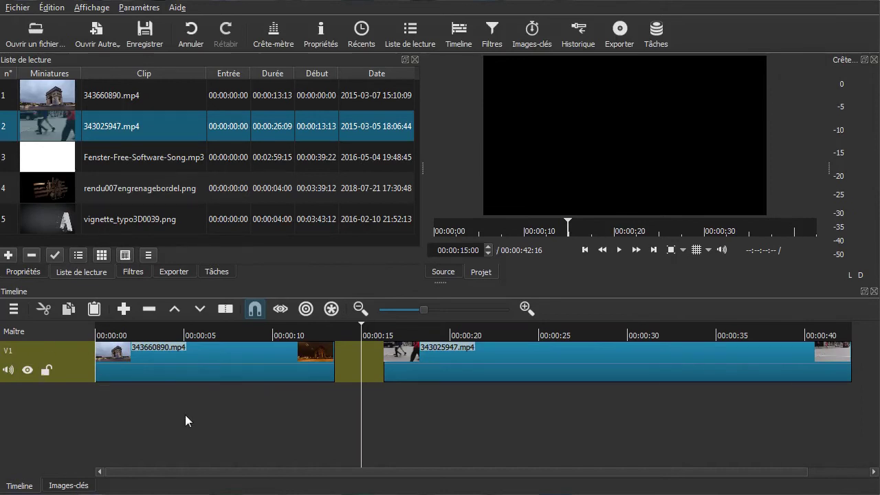
left_click(15, 311)
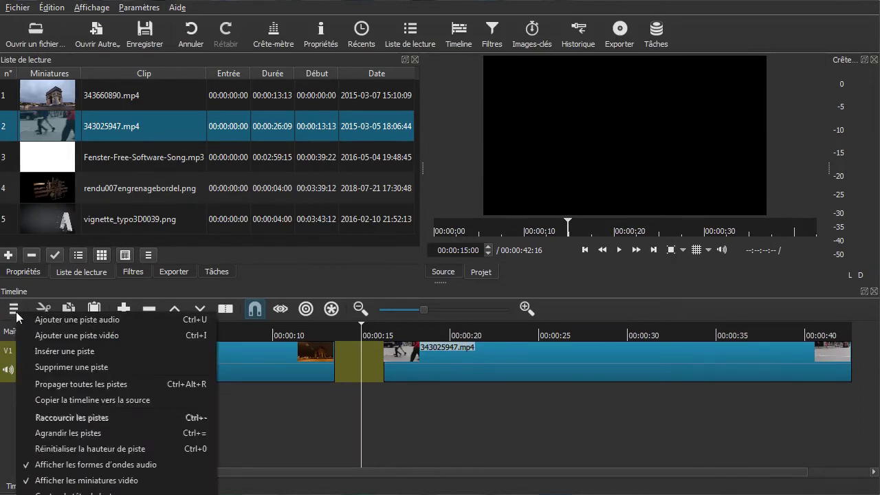
left_click(43, 335)
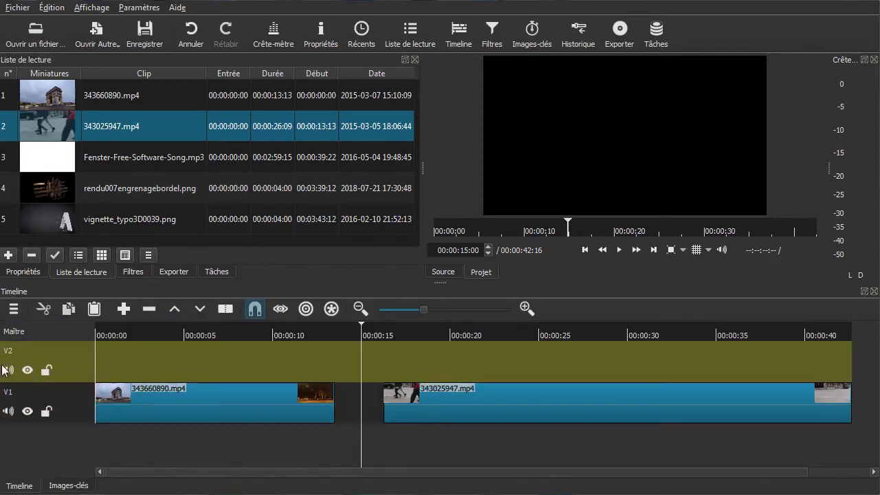
Step: Move 343025947.mp4 from V1 onto V2 so it starts exactly where 343660890.mp4 ends, and preview the cut
left_click(505, 402)
left_click_drag(503, 397, 492, 358)
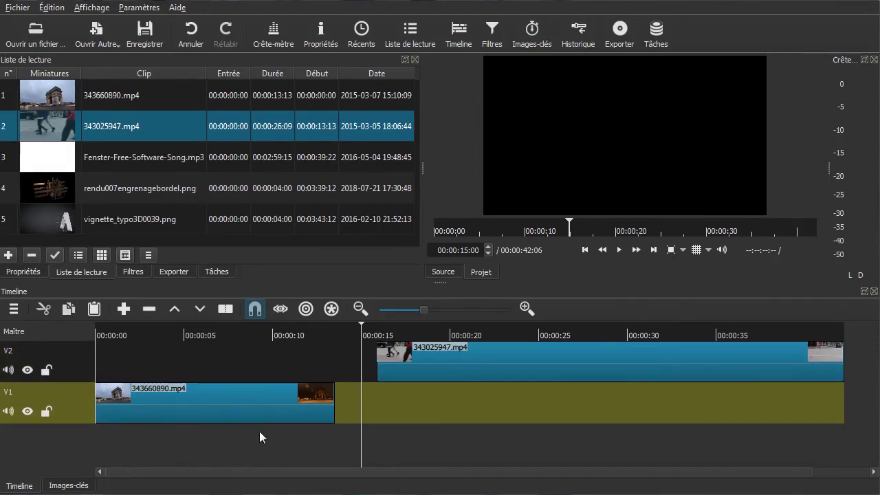
left_click_drag(435, 368, 391, 371)
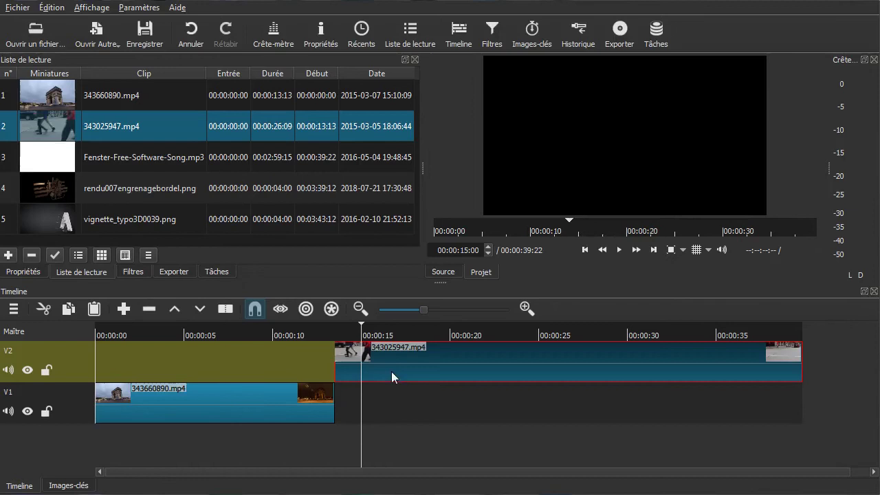
left_click(281, 439)
key("space")
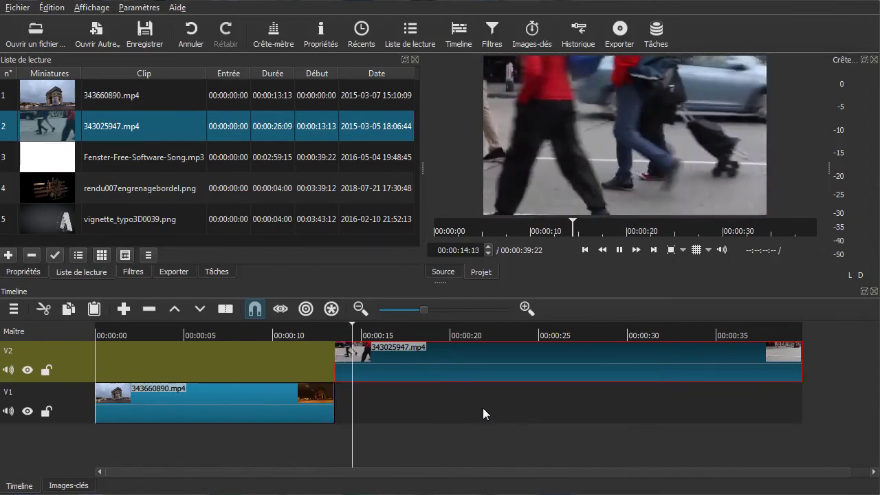
key("space")
Step: Shift 343025947.mp4 earlier on V2 to overlap the end of 343660890.mp4 by about 3 seconds, and preview the result
left_click_drag(542, 363, 491, 367)
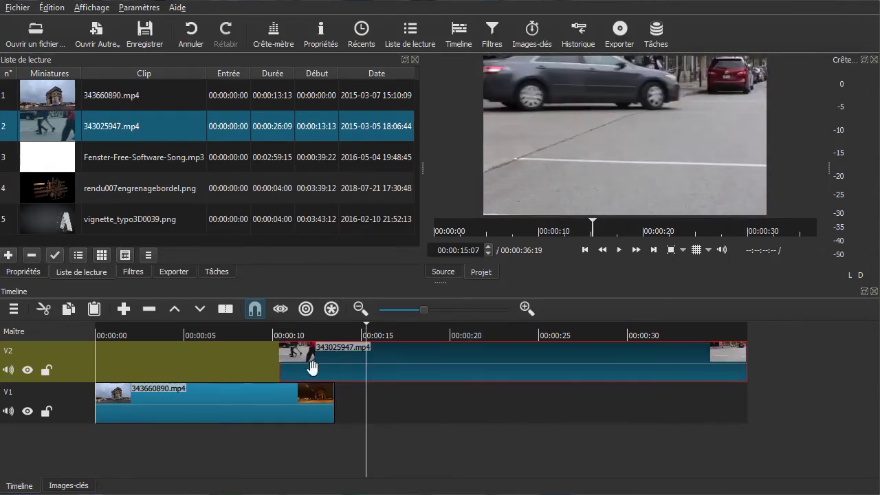
left_click(233, 444)
key("space")
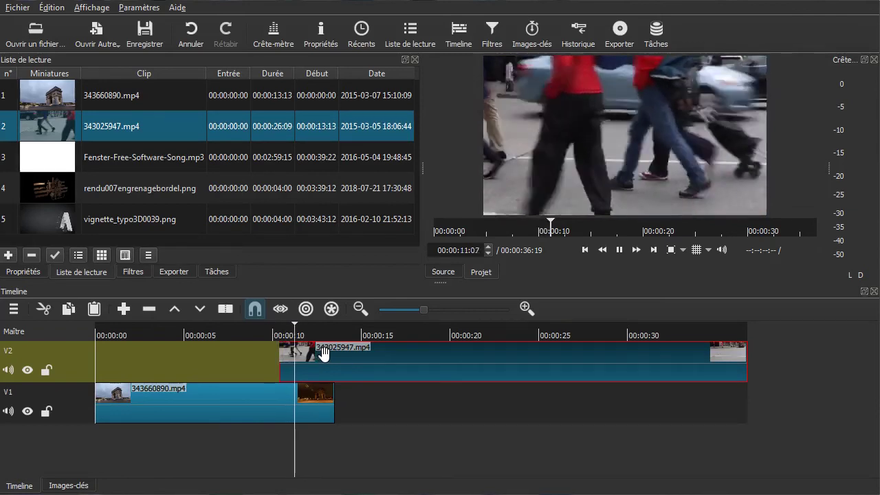
key("space")
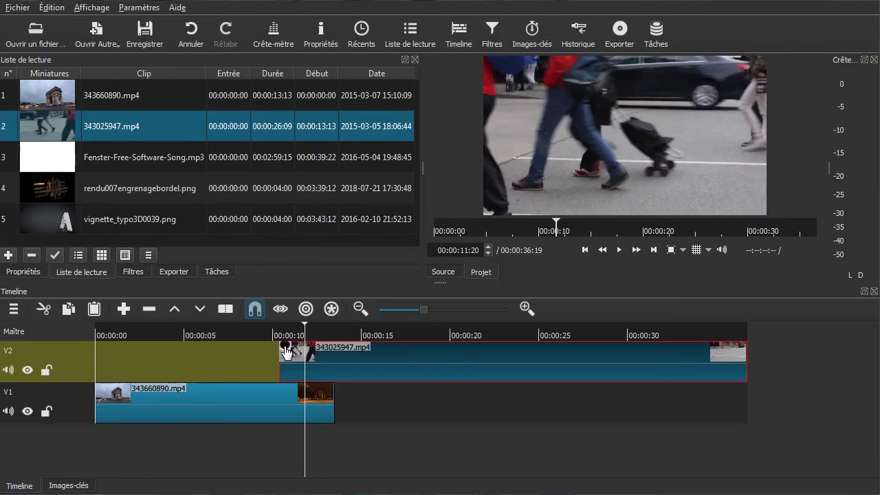
Step: Add a fade-in of about 2 seconds 7 frames to the start of 343025947.mp4 on V2, and preview it
left_click_drag(287, 352, 334, 355)
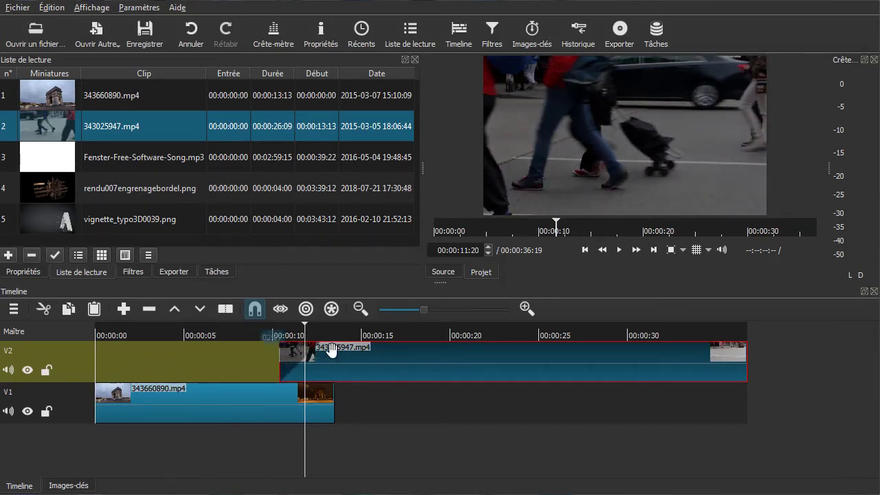
left_click(263, 444)
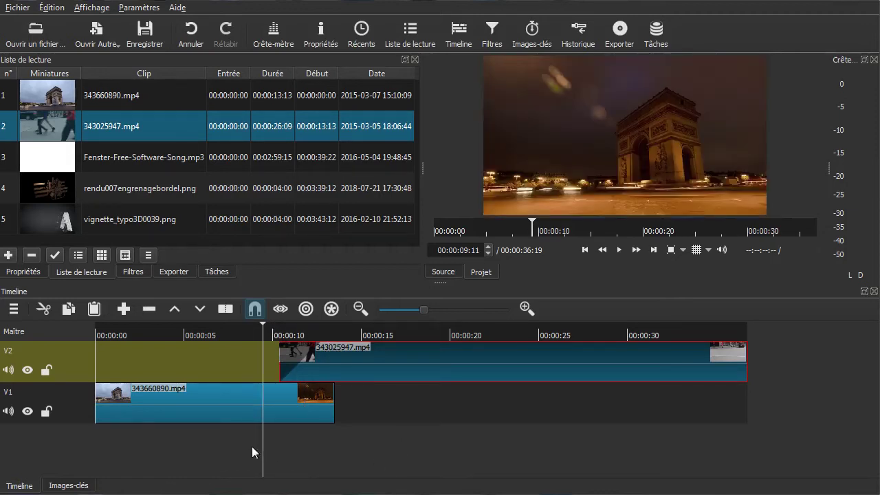
key("space")
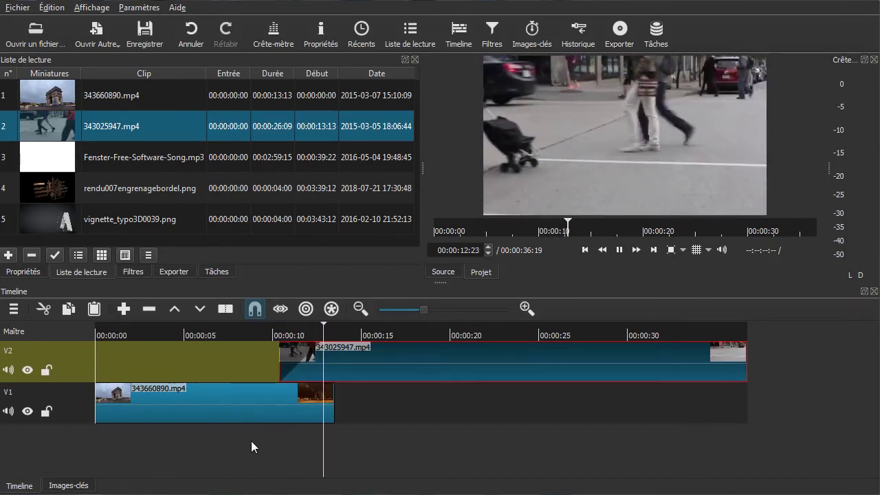
key("space")
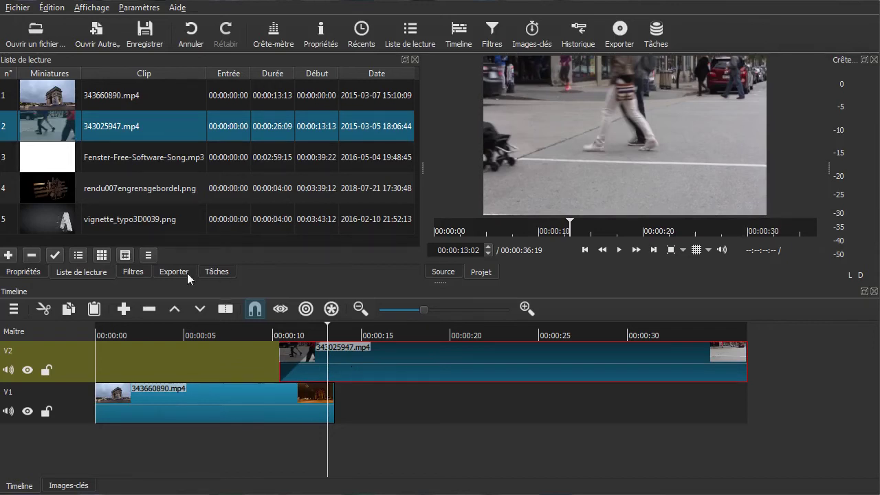
Step: Set the video fade-in filter of 343025947.mp4 to adjust opacity instead of fading to black, and preview the overlap
left_click(132, 270)
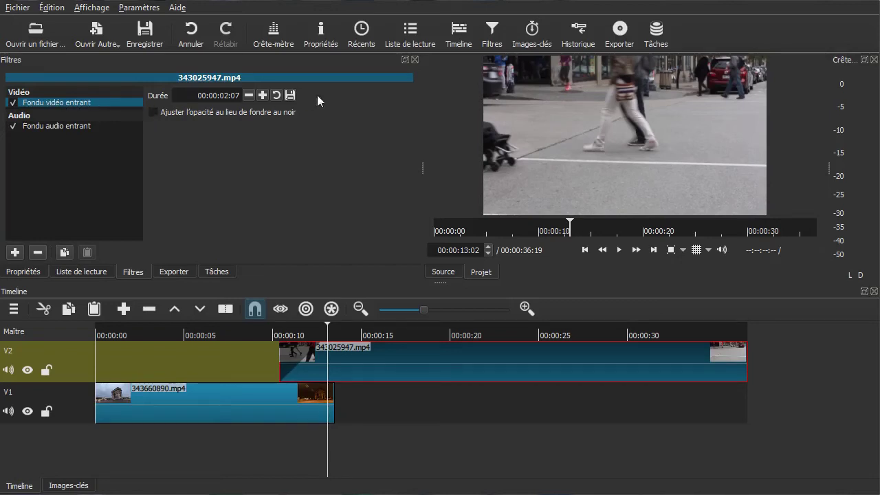
left_click(279, 115)
left_click(262, 440)
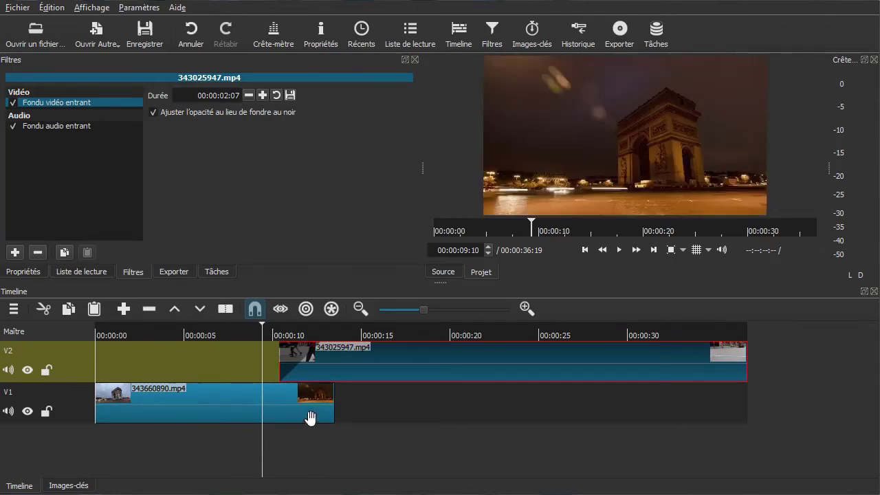
key("space")
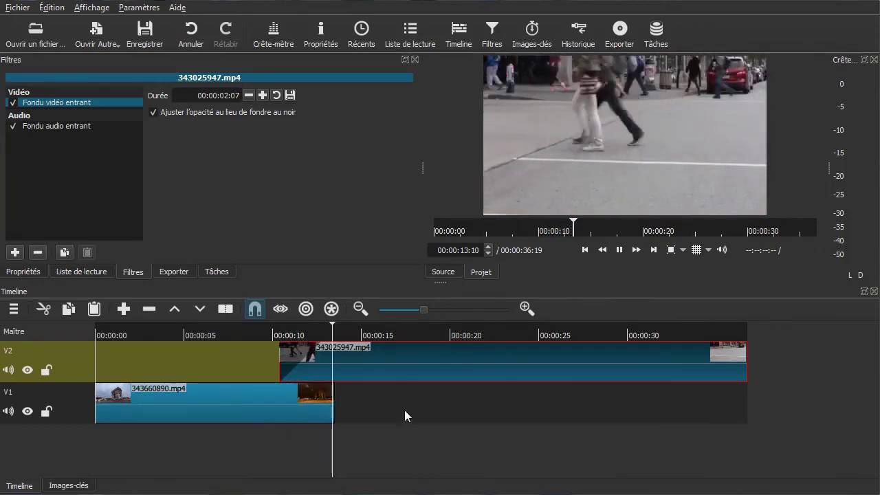
key("space")
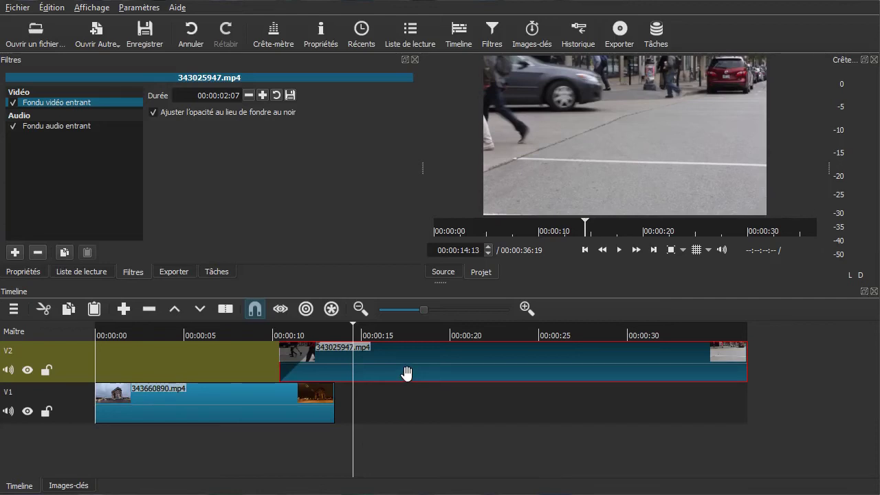
Step: Remove the video and audio fade-in filters from 343025947.mp4 and align its start on V2 with the end of 343660890.mp4
left_click_drag(414, 373, 492, 354)
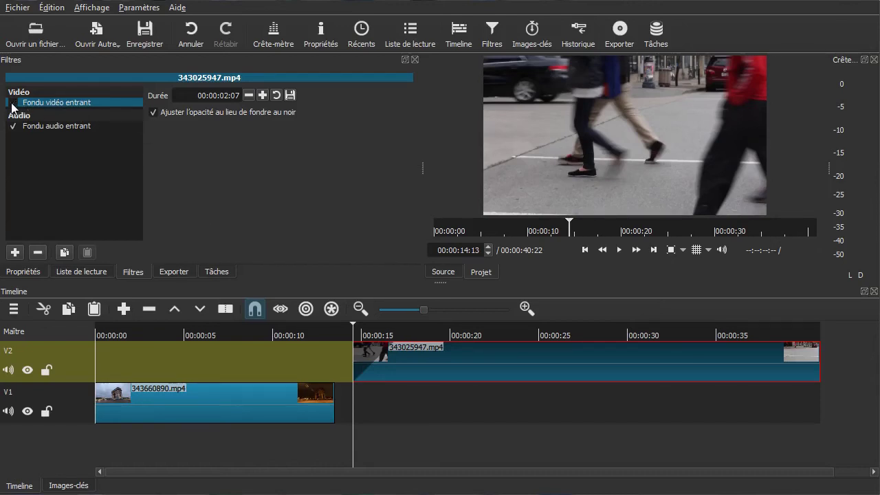
left_click(14, 128)
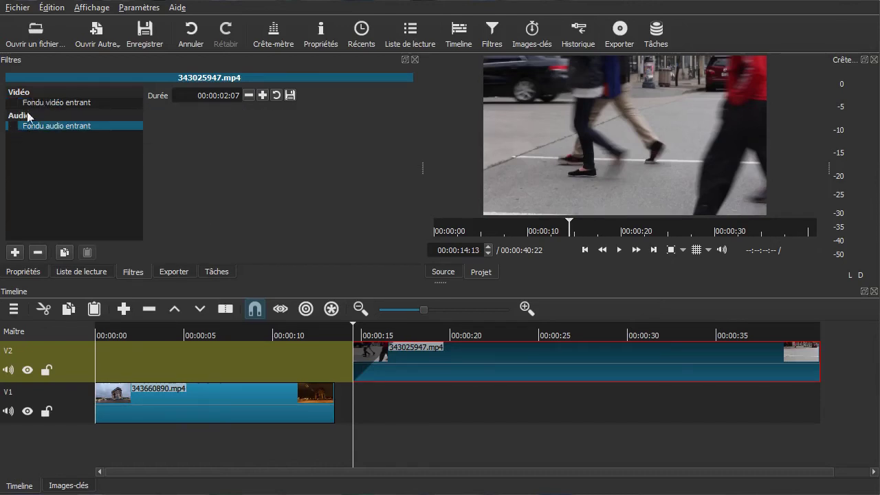
left_click(34, 102)
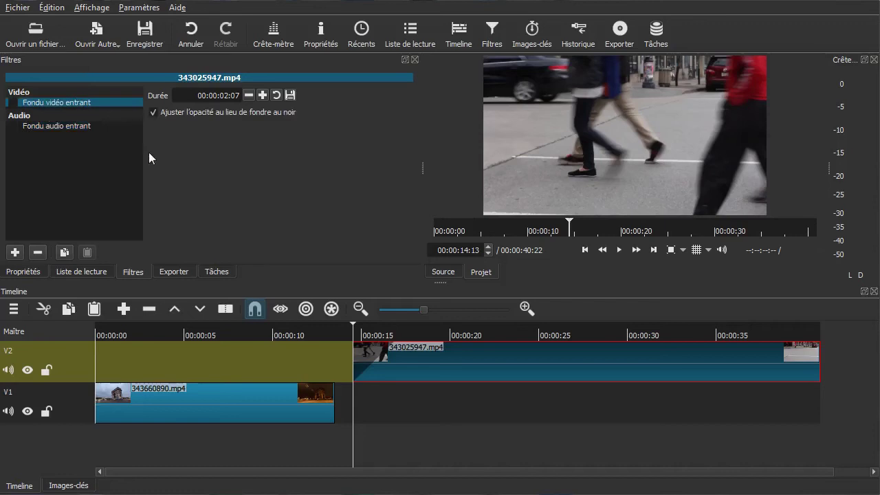
left_click(37, 252)
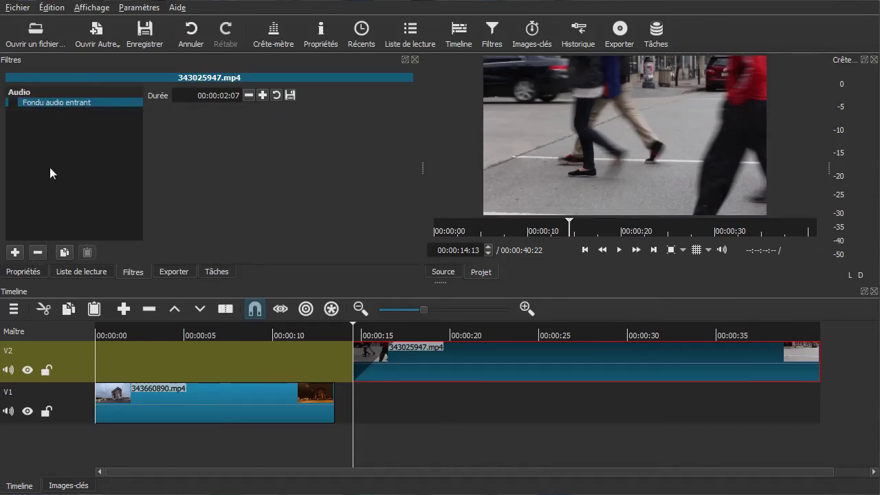
left_click(35, 251)
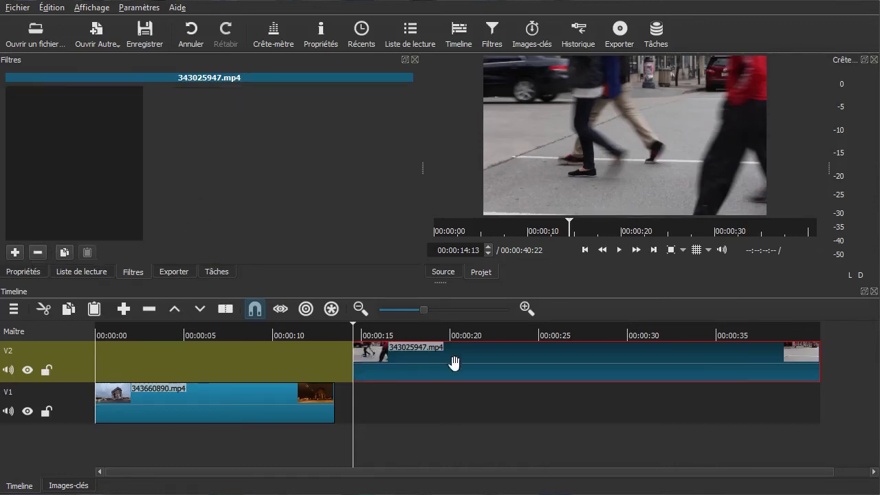
left_click_drag(496, 362, 466, 360)
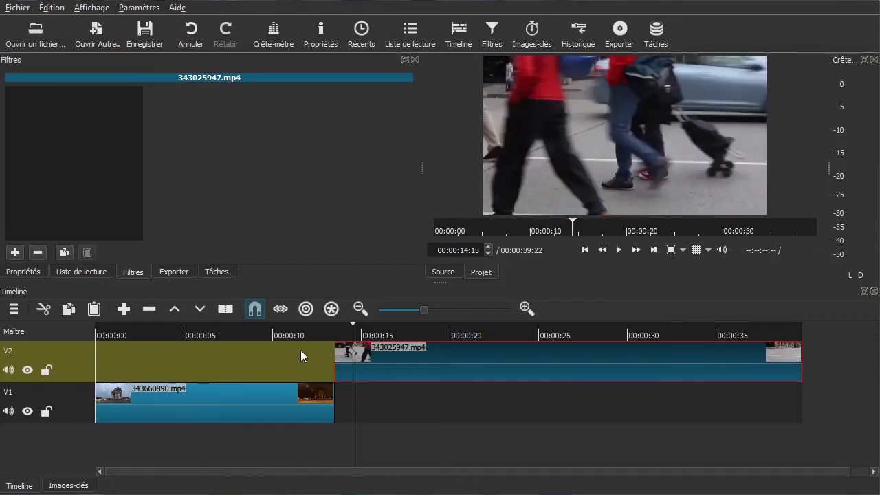
Step: Show the playlist, place 343025947.mp4 on V1 directly after 343660890.mp4 and preview the cut
left_click(82, 272)
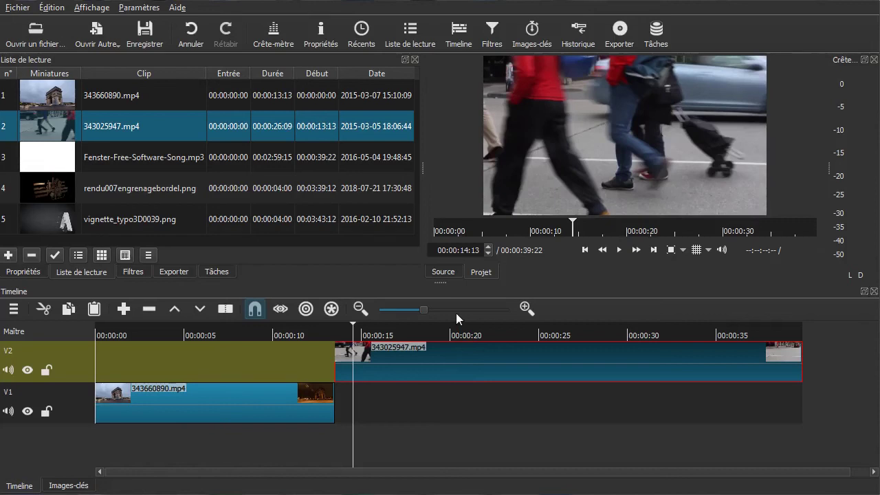
left_click(275, 374)
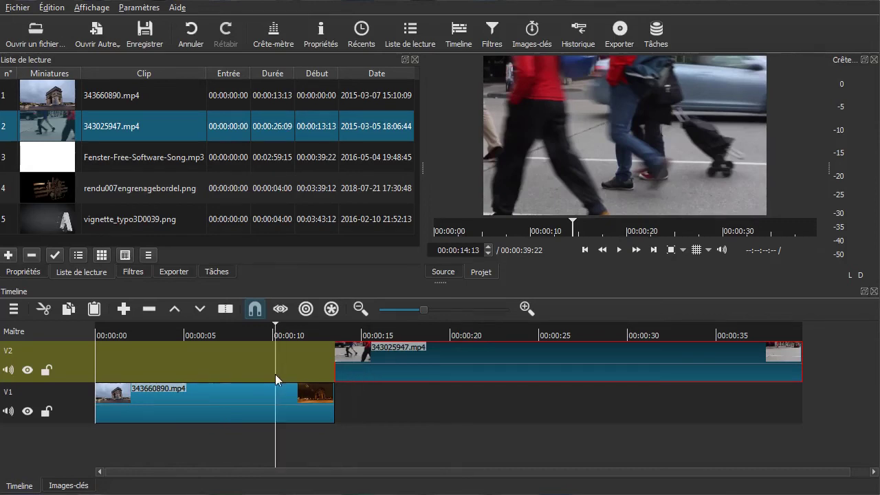
left_click_drag(391, 367, 372, 392)
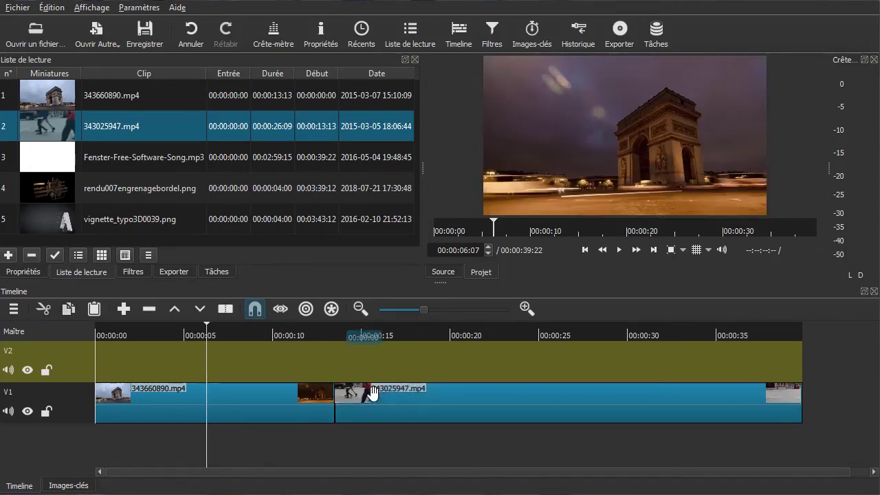
left_click(314, 432)
key("space")
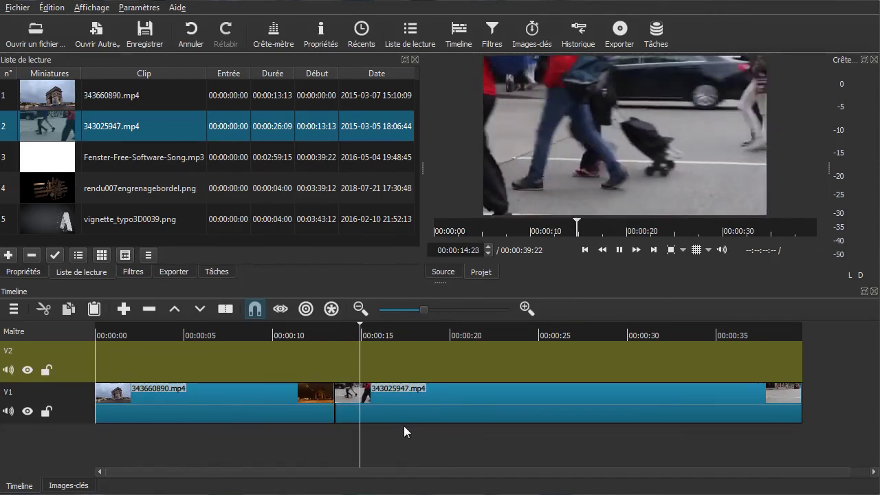
key("space")
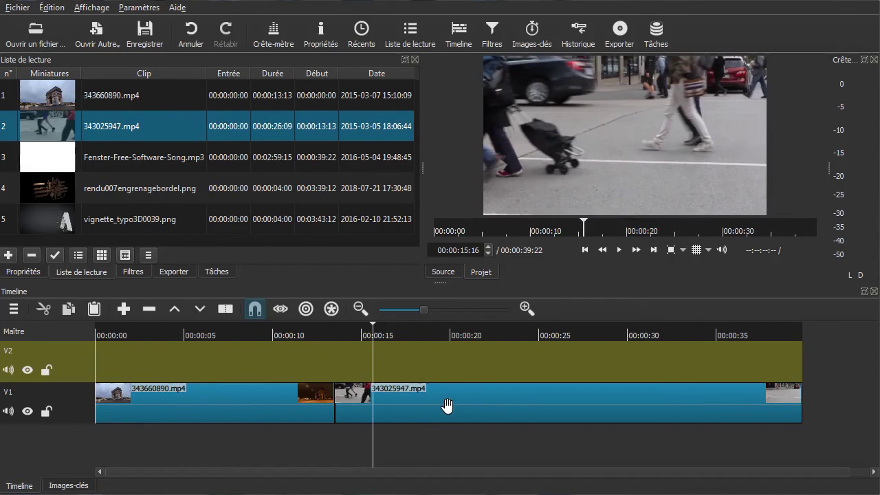
Step: Try a transition of about 1.7 seconds between the clips on V1, undo it and move 343025947.mp4 straight up to V2
left_click_drag(447, 405, 388, 413)
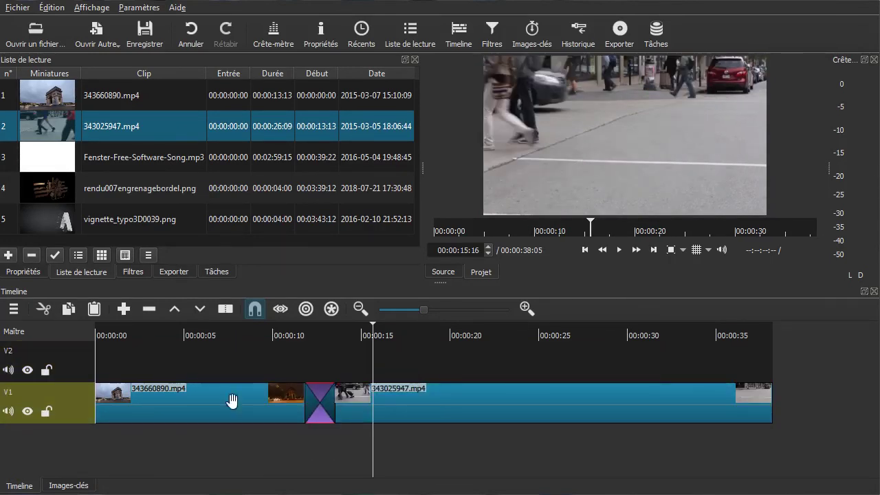
left_click(185, 31)
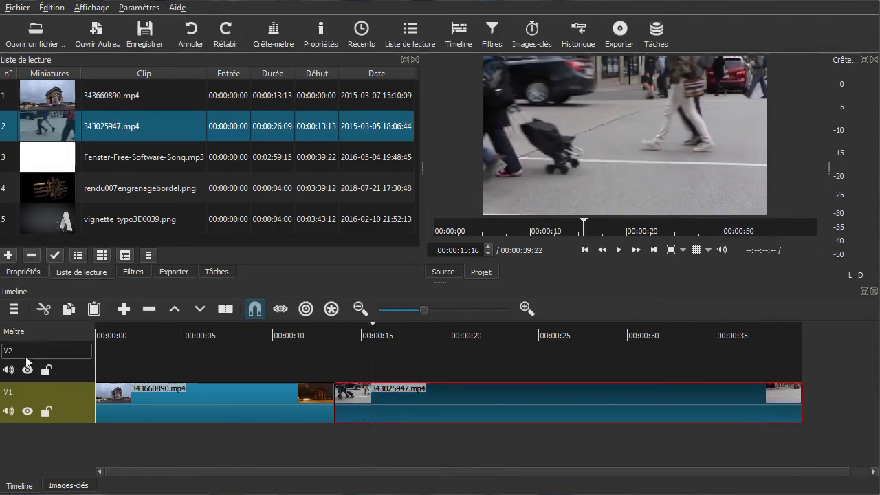
left_click_drag(477, 403, 479, 359)
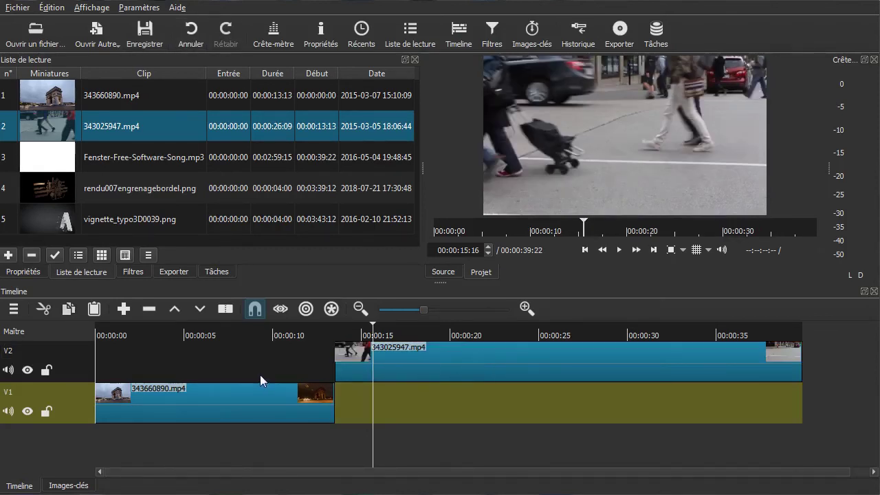
Step: Examine the properties of tracks V1 and V2, including the blend modes offered for V2
mouse_move(341, 351)
left_click(80, 372)
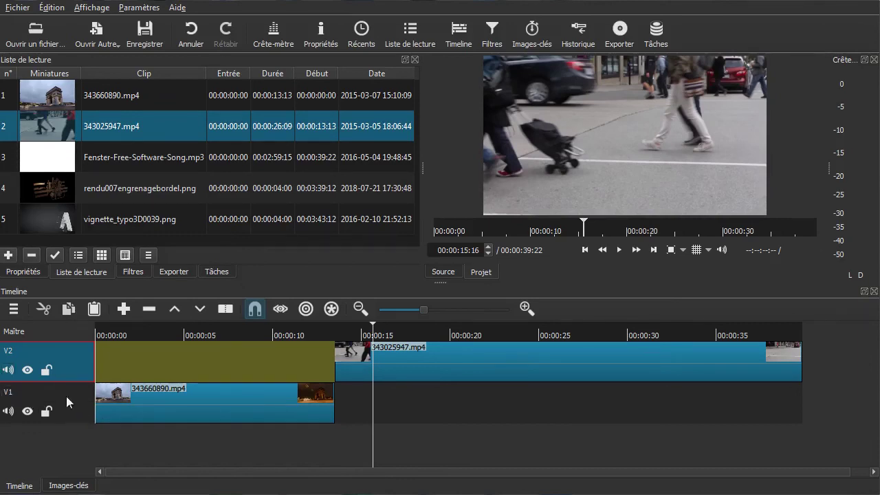
left_click(66, 396)
left_click(28, 271)
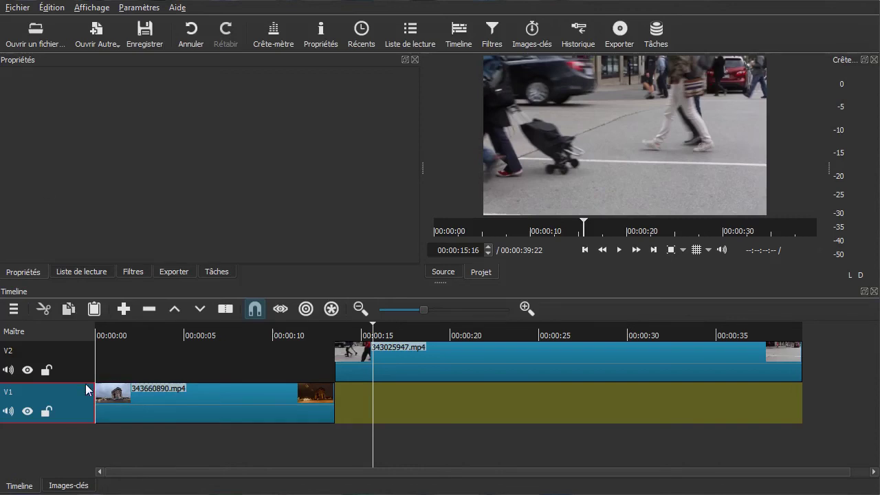
left_click(67, 373)
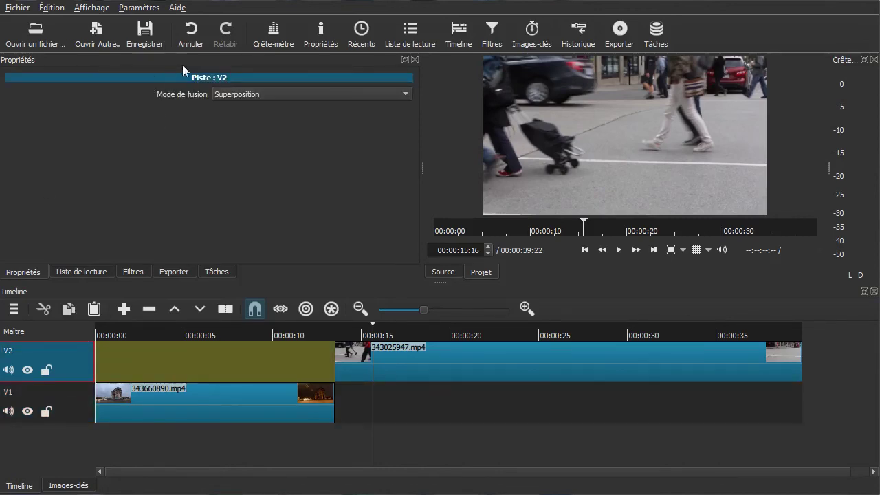
left_click(255, 95)
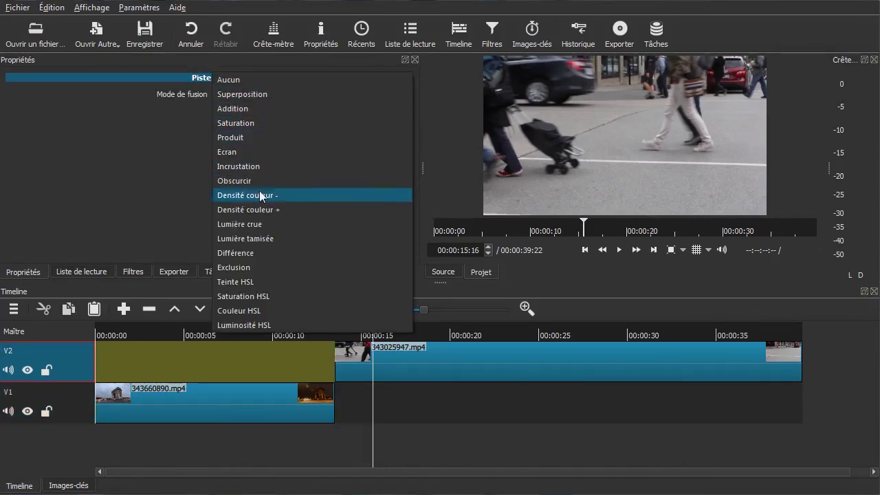
left_click(158, 150)
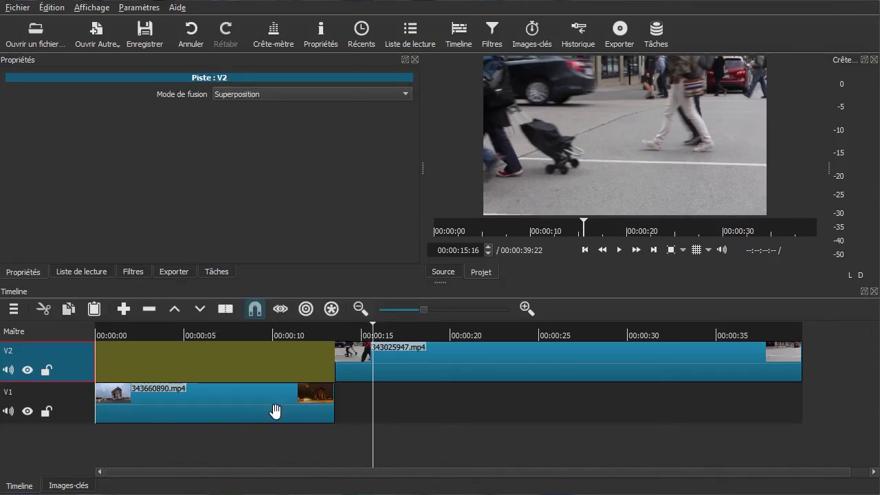
Step: Bring 343025947.mp4 back to V1, try a transition of about 17 frames with 343660890.mp4 and undo it
left_click(89, 272)
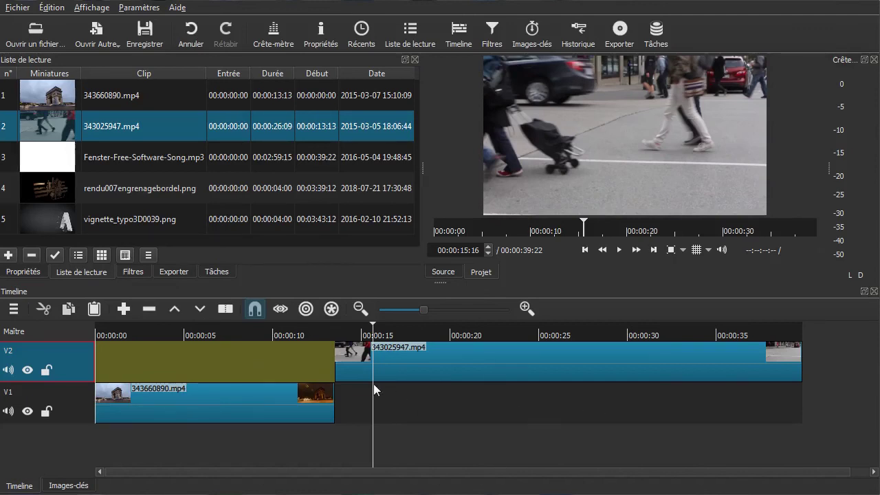
left_click_drag(464, 363, 457, 392)
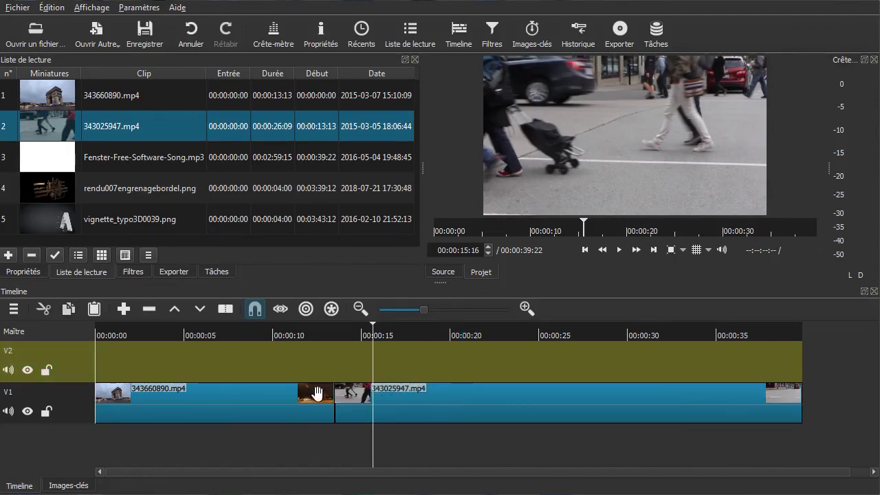
left_click_drag(510, 403, 492, 404)
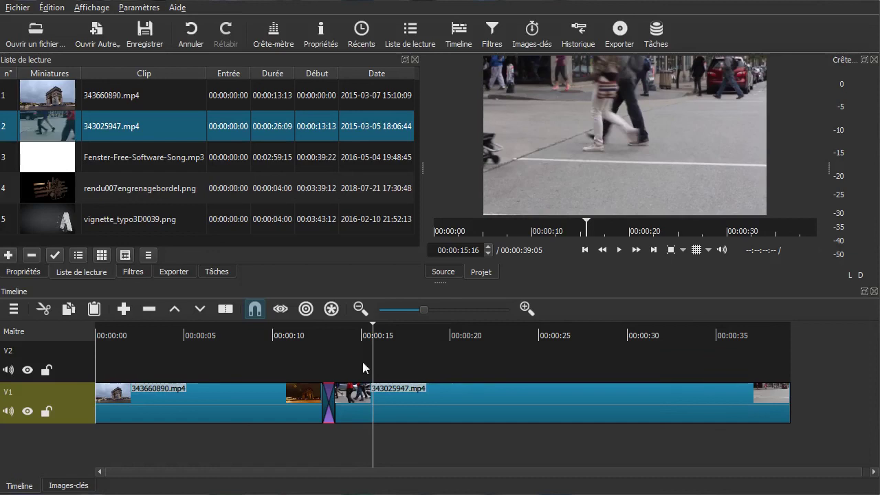
left_click(191, 31)
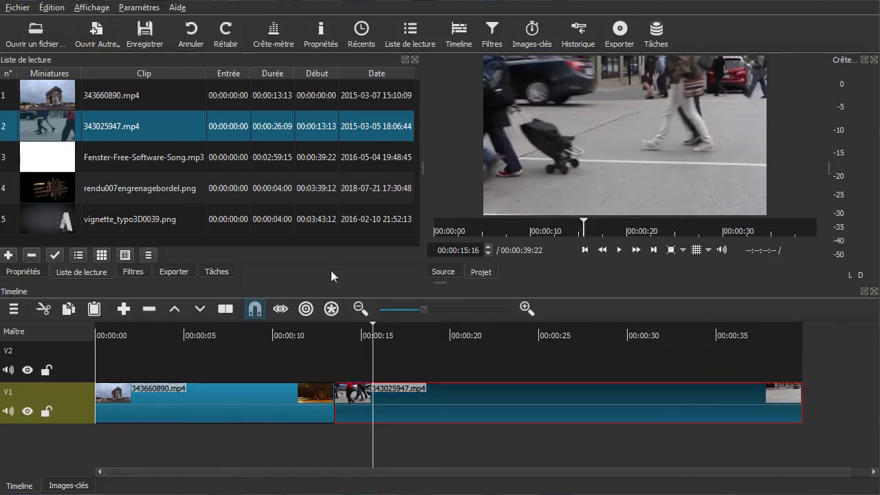
Step: Try 343025947.mp4 on V2 with an overlap of about 3 seconds, and return it to V1 about 4 seconds clear of 343660890.mp4
left_click_drag(431, 393, 428, 358)
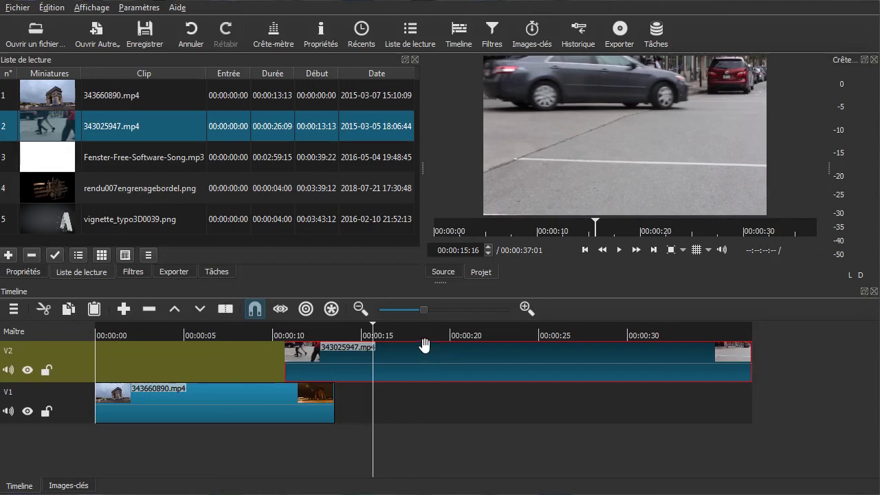
left_click_drag(367, 371, 350, 399)
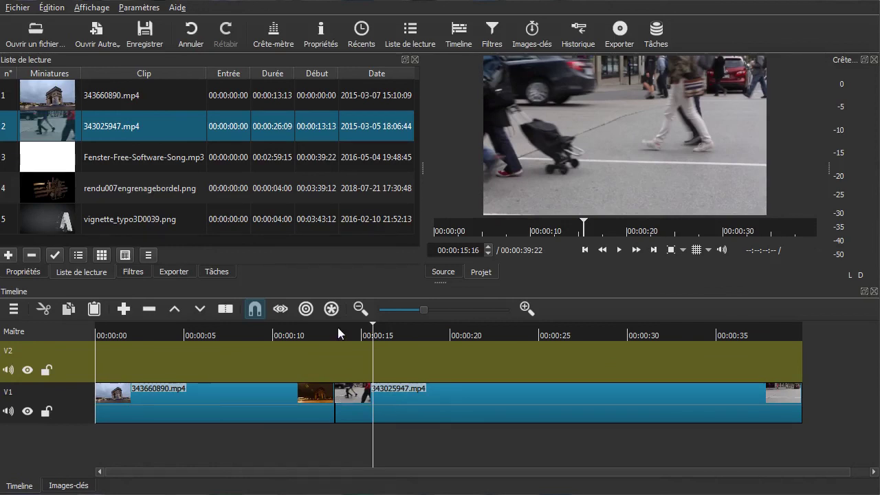
left_click_drag(406, 394, 433, 398)
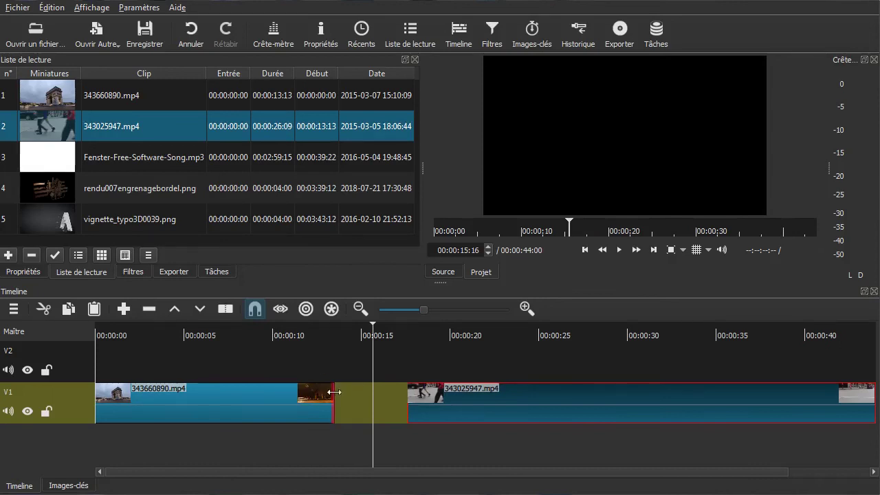